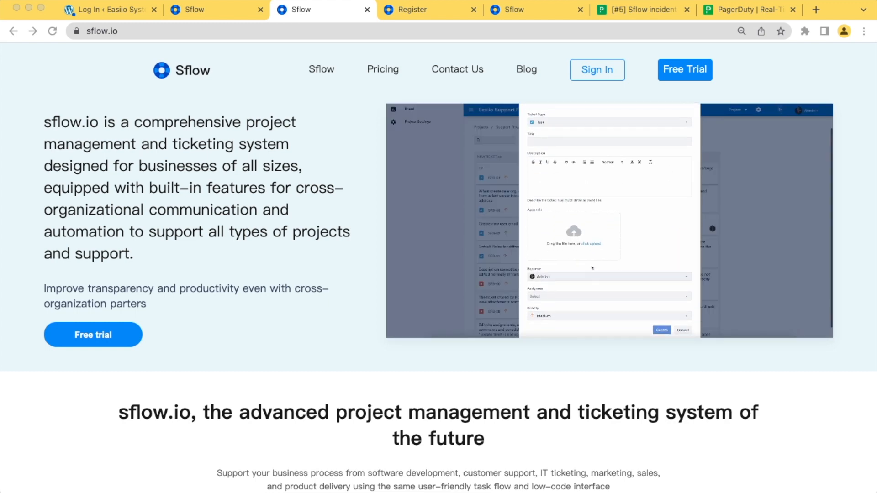
Glance at the Free Trial registration page, close it, and return to the Customer support board
{"action": "key", "text": "super+Tab"}
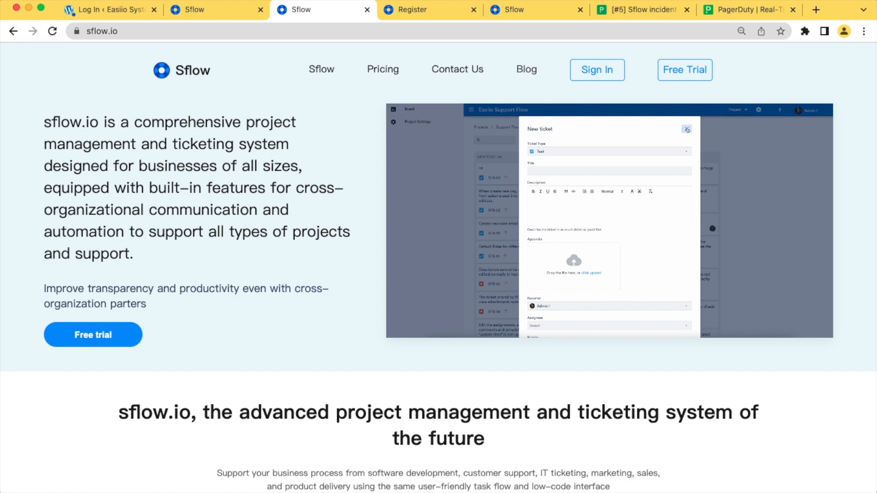
{"action": "left_click", "coordinate": [684, 69]}
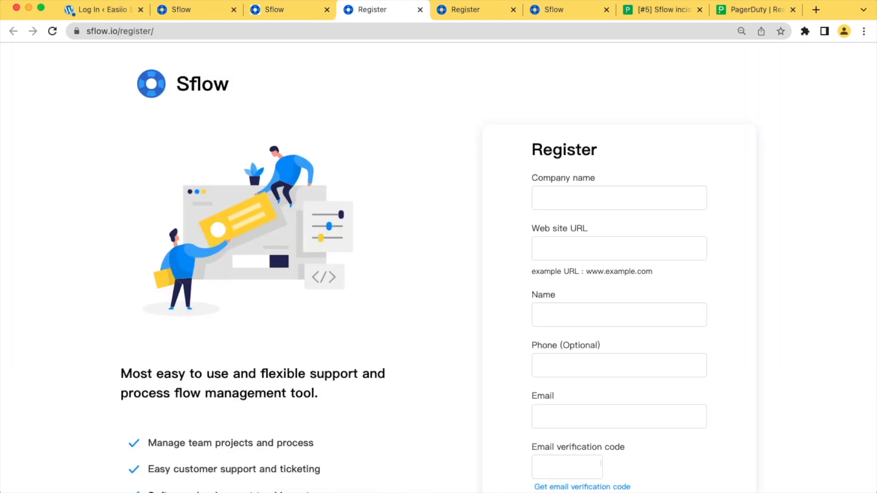
{"action": "left_click", "coordinate": [274, 9]}
{"action": "left_click", "coordinate": [384, 10]}
{"action": "left_click", "coordinate": [420, 10]}
{"action": "left_click", "coordinate": [194, 10]}
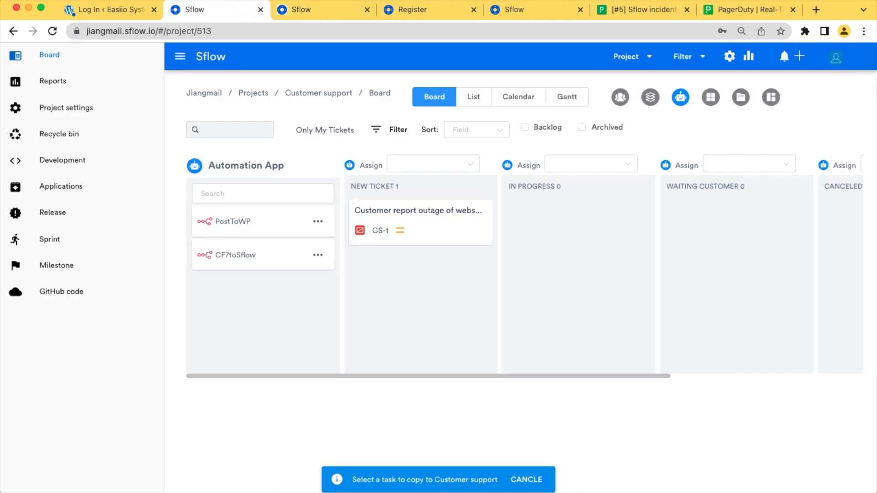
{"action": "left_click", "coordinate": [630, 56]}
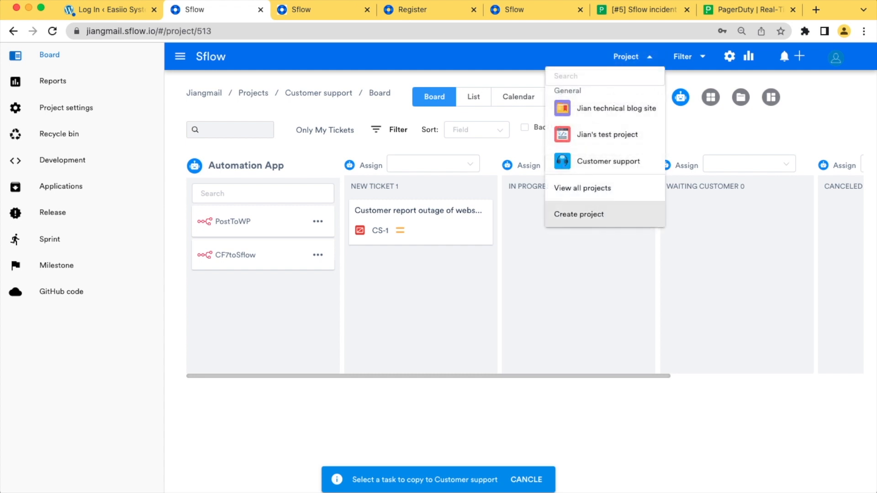
{"action": "left_click", "coordinate": [578, 214]}
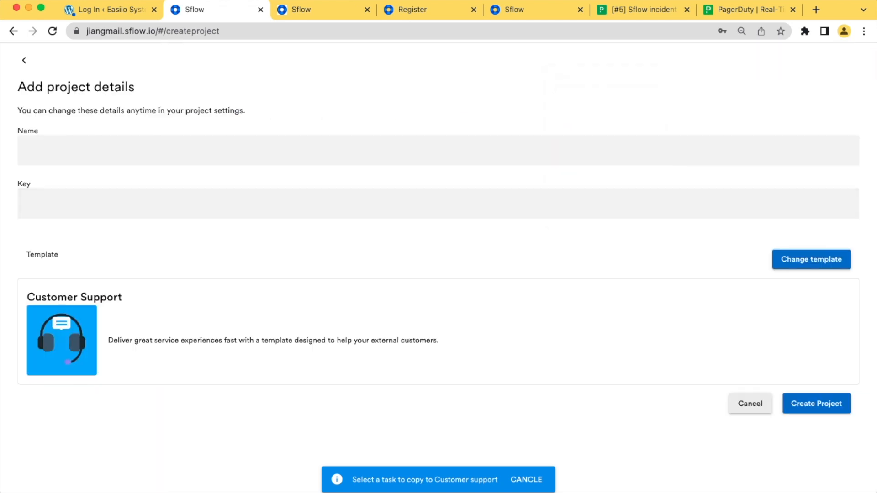
{"action": "left_click", "coordinate": [438, 150]}
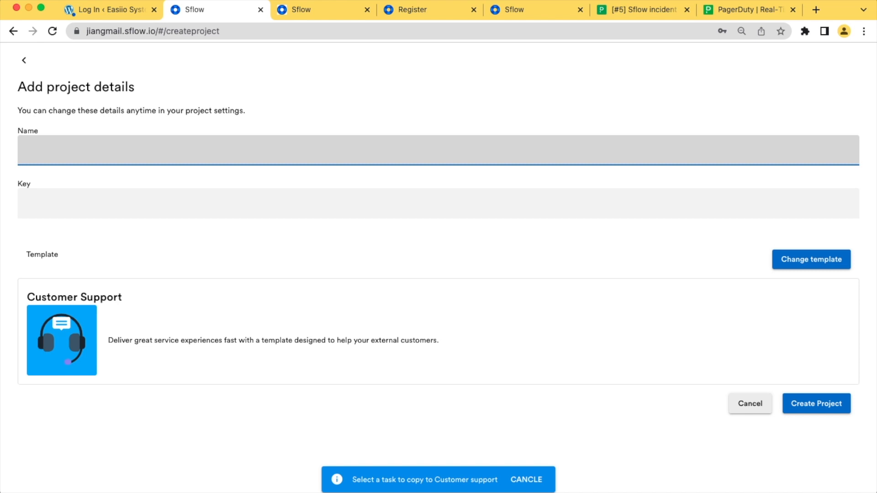
{"action": "left_click", "coordinate": [24, 61]}
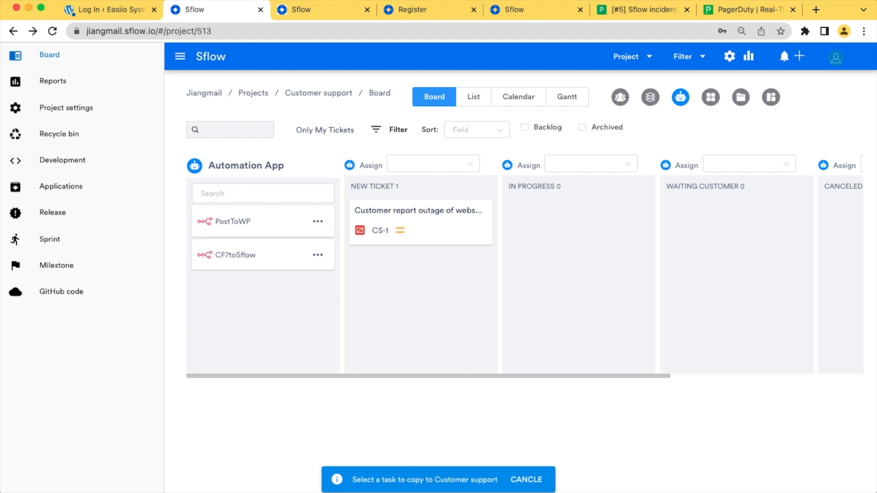
{"action": "left_click", "coordinate": [420, 222]}
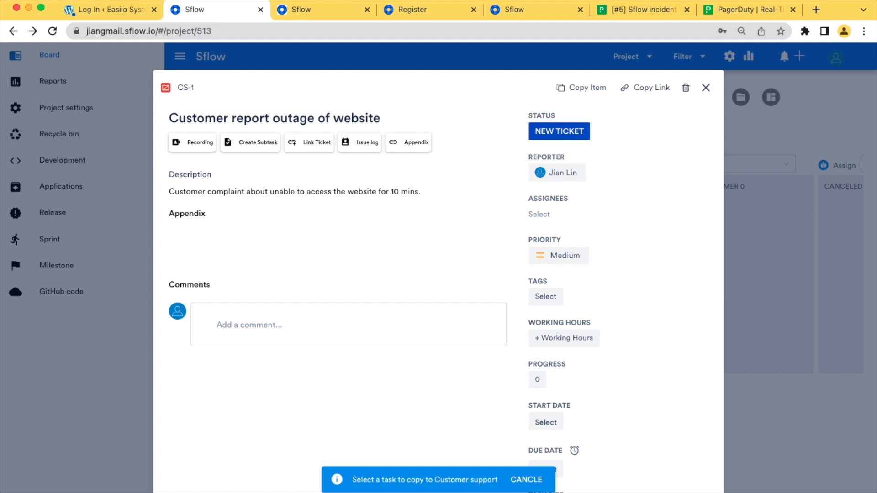
{"action": "left_click", "coordinate": [706, 87]}
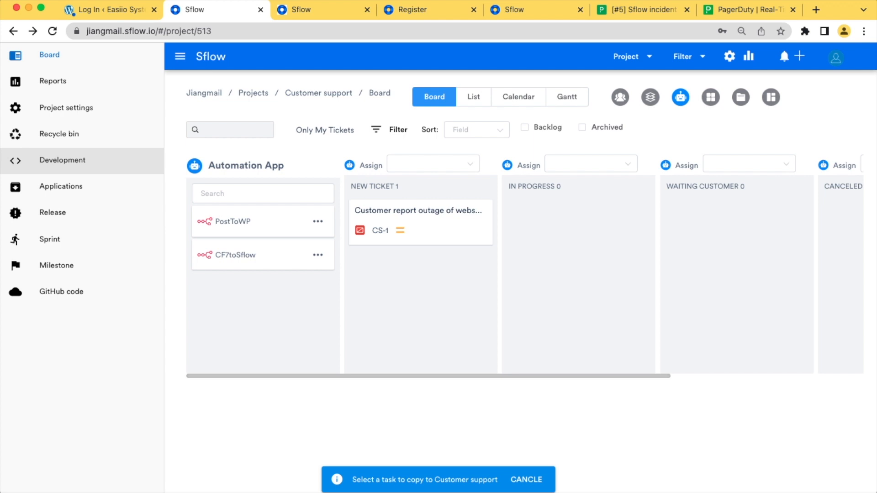
Create a new automation app, My workflow 936, from Development > Automation app
{"action": "left_click", "coordinate": [61, 159]}
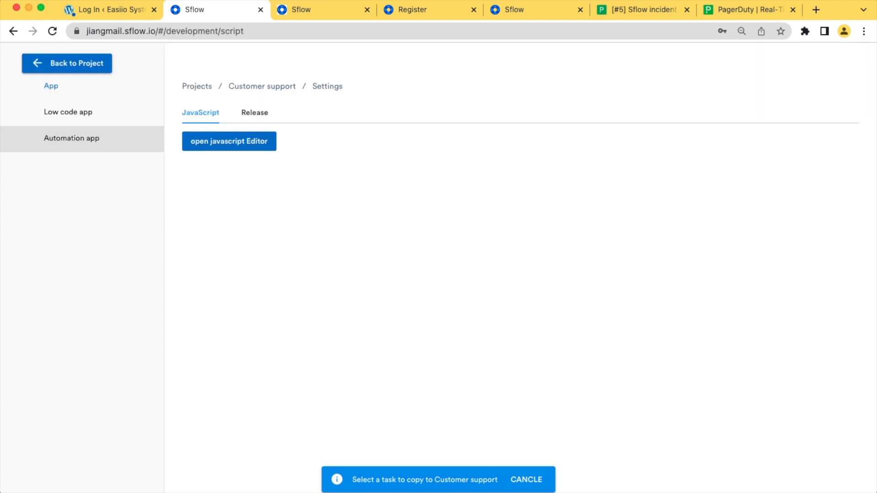
{"action": "left_click", "coordinate": [72, 138]}
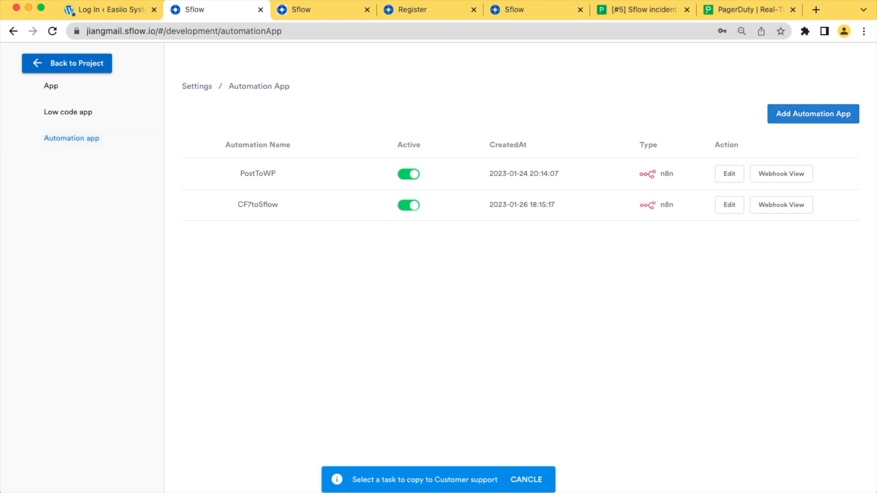
{"action": "left_click", "coordinate": [813, 114]}
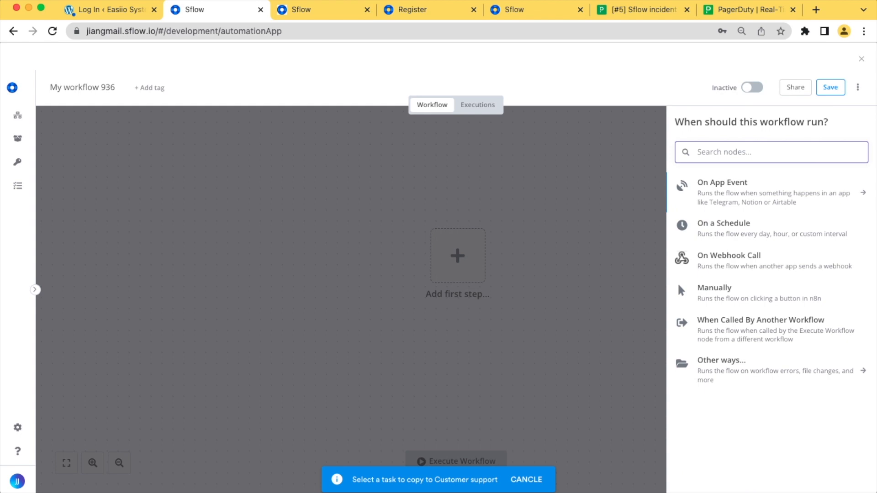
Add a Webhook trigger with HTTP method POST and return to the canvas
{"action": "type", "text": "web"}
{"action": "key", "text": "Return"}
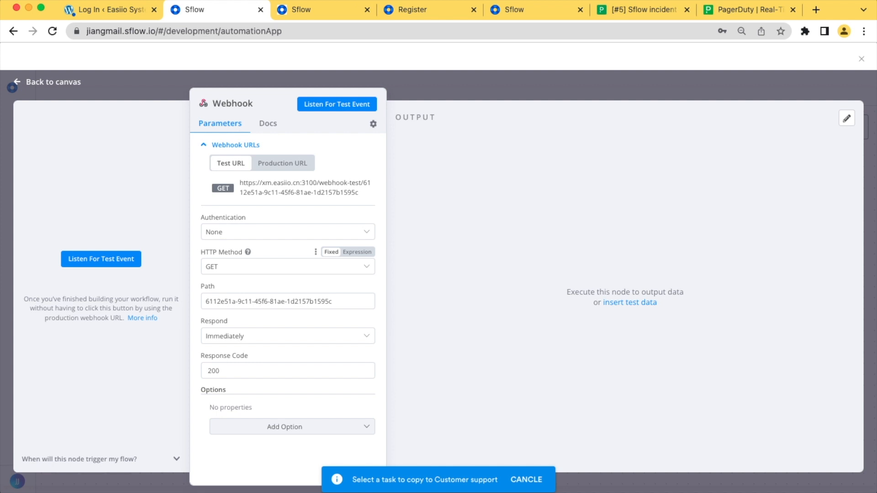
{"action": "left_click", "coordinate": [288, 267]}
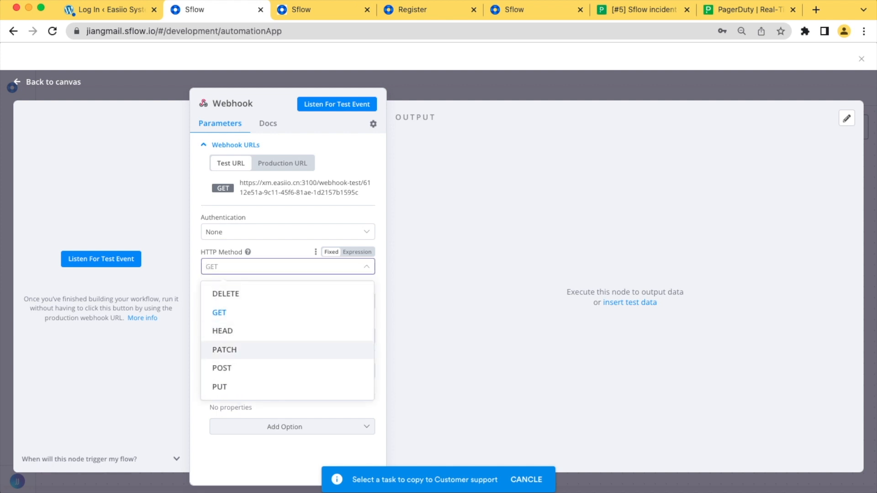
{"action": "left_click", "coordinate": [288, 367]}
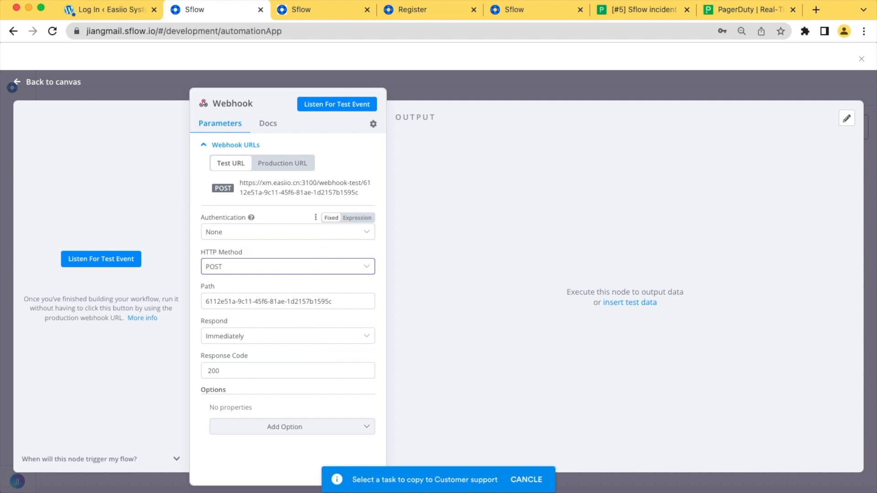
{"action": "left_click", "coordinate": [53, 82]}
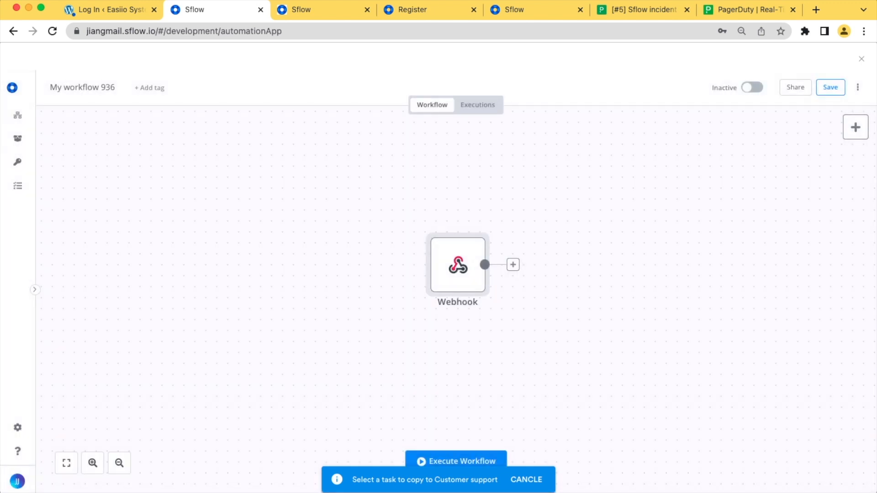
{"action": "left_click", "coordinate": [512, 264]}
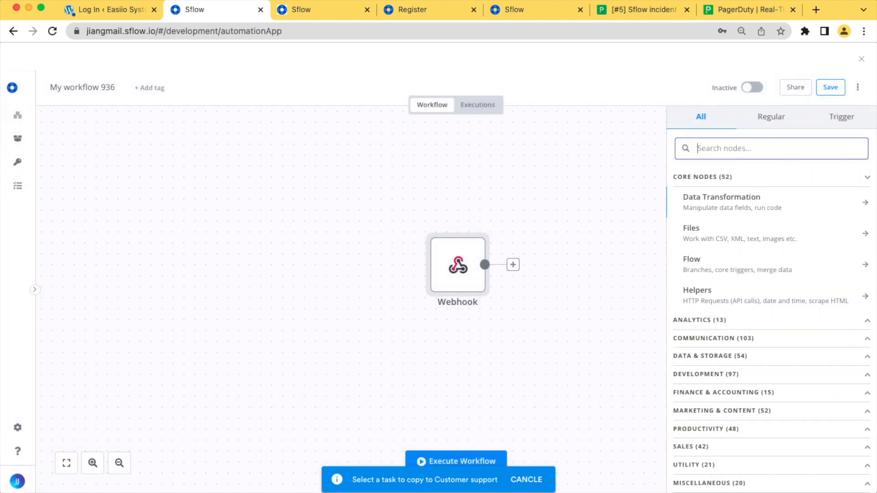
Add an Sflow node after the Webhook and start a new Sflow API credential
{"action": "type", "text": "sflow"}
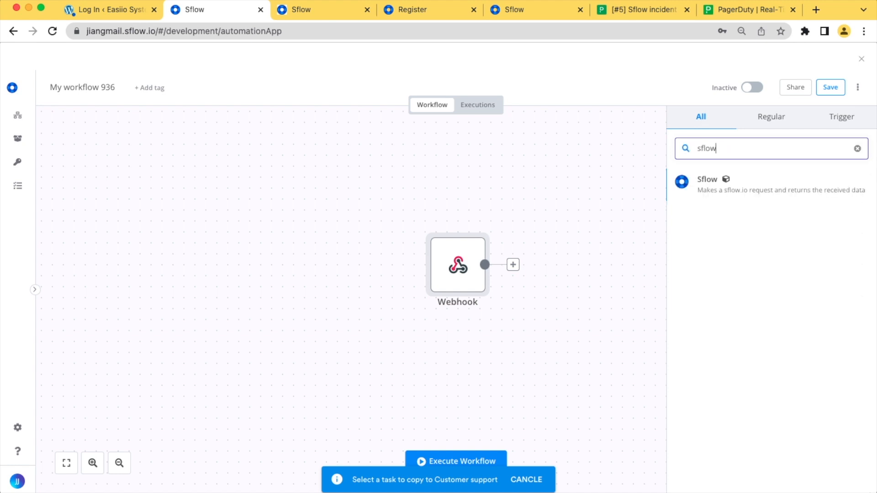
{"action": "key", "text": "Return"}
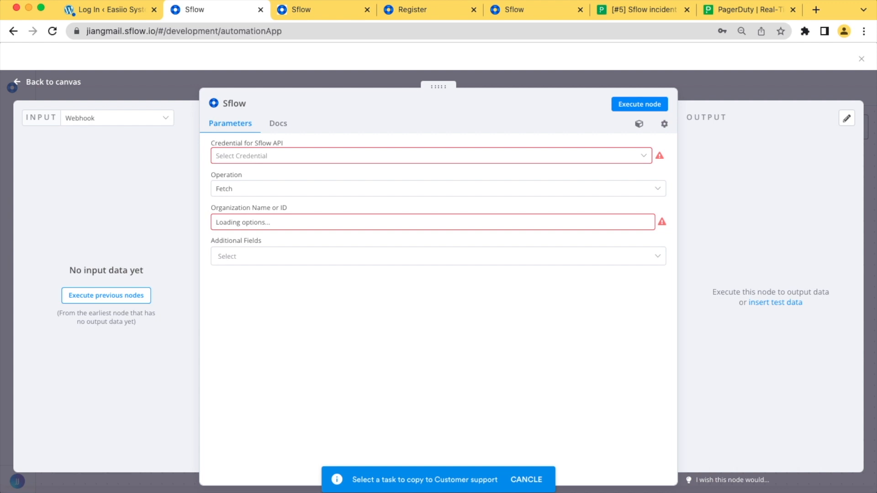
{"action": "left_click", "coordinate": [431, 155]}
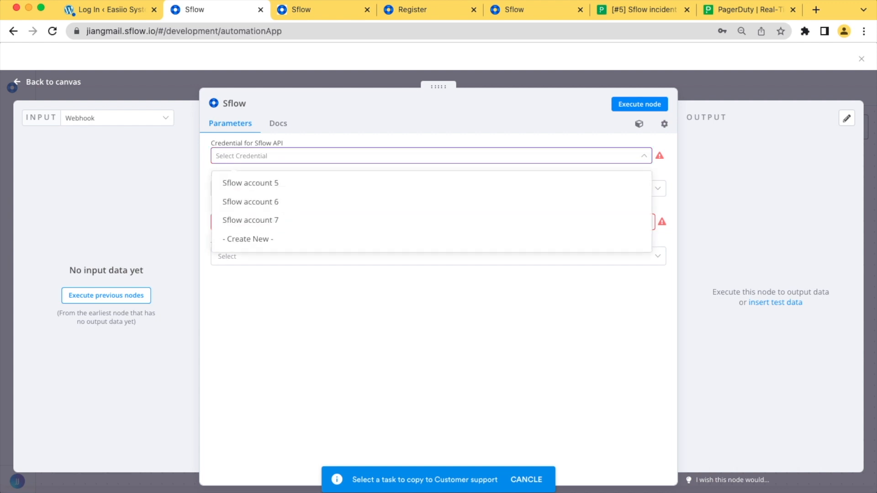
{"action": "key", "text": "Down"}
{"action": "key", "text": "Down"}
{"action": "key", "text": "Down"}
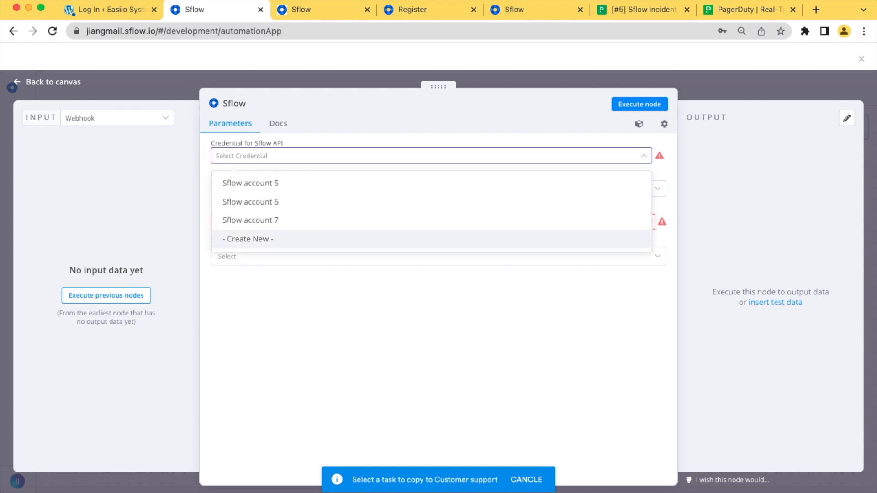
{"action": "key", "text": "Return"}
{"action": "left_click", "coordinate": [456, 247]}
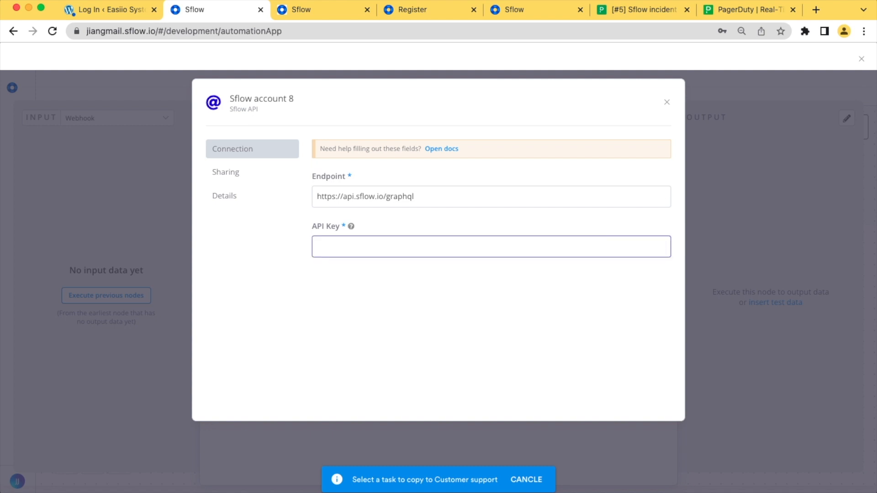
Copy the automation app key from the organisation's Automation app key settings
{"action": "left_click", "coordinate": [525, 9]}
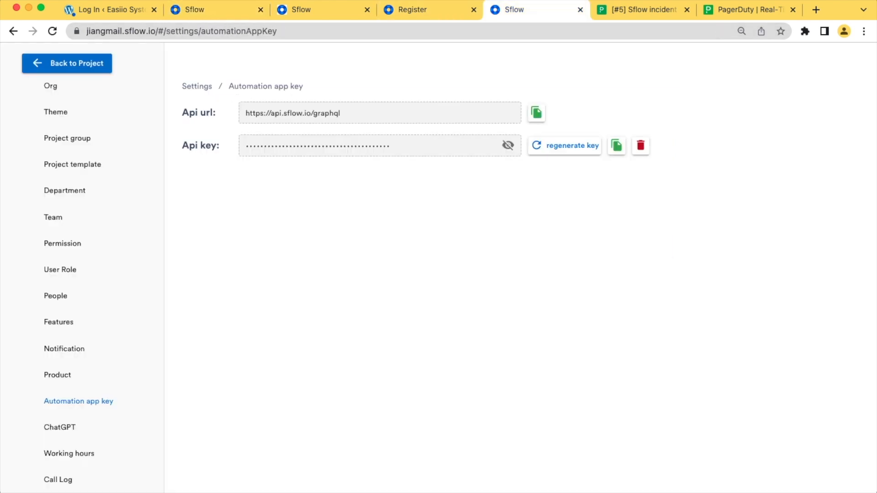
{"action": "left_click", "coordinate": [68, 63]}
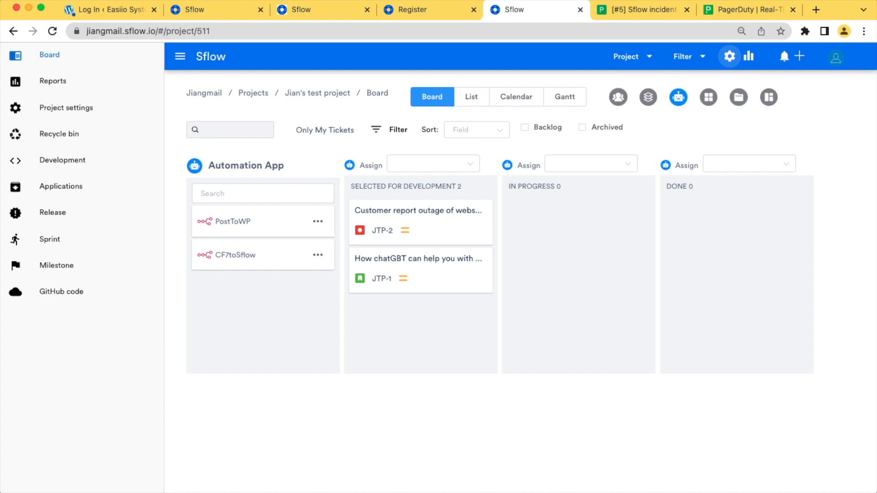
{"action": "left_click", "coordinate": [729, 57]}
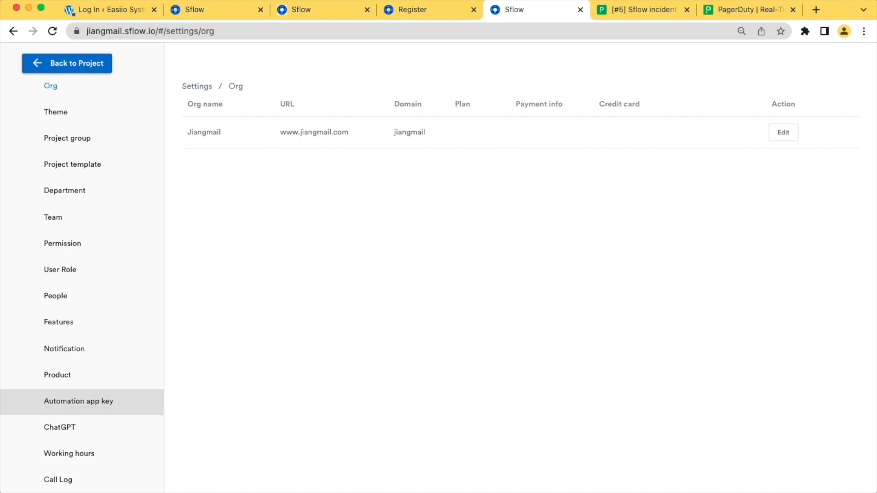
{"action": "left_click", "coordinate": [78, 401]}
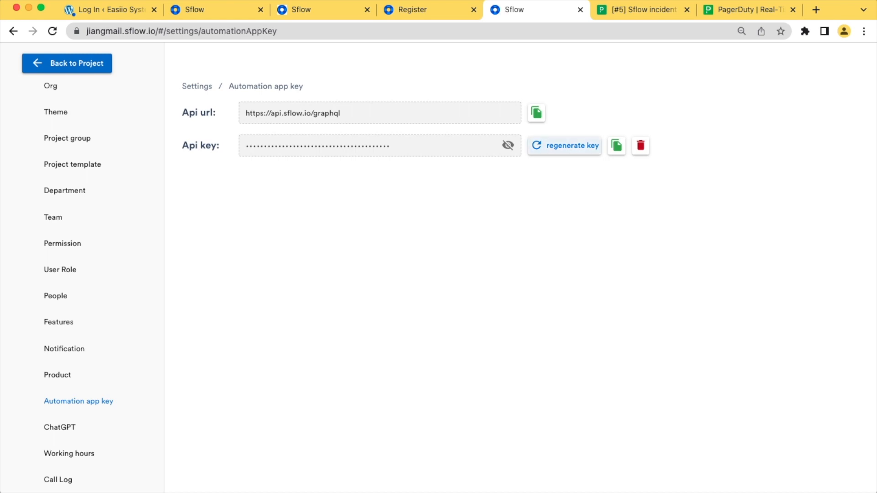
{"action": "left_click", "coordinate": [616, 145]}
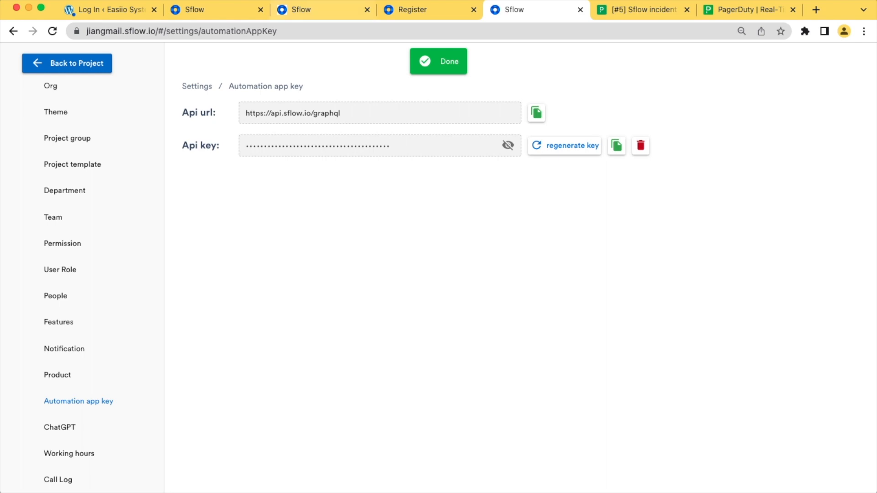
Paste the key into the API Key field, then discard the credential form unsaved
{"action": "left_click", "coordinate": [210, 10]}
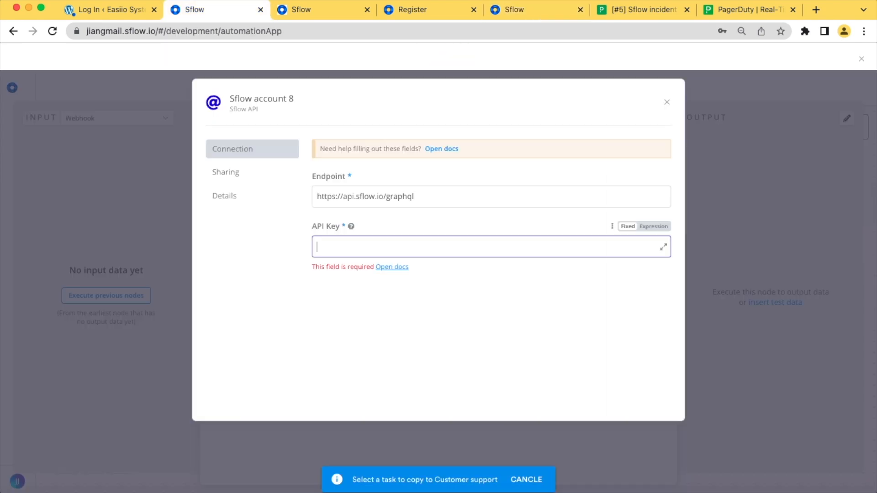
{"action": "key", "text": "super+v"}
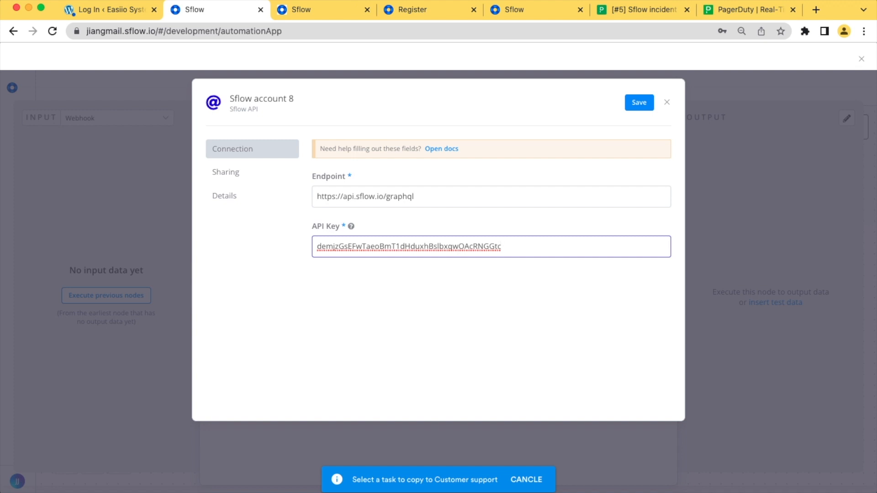
{"action": "left_click", "coordinate": [666, 102]}
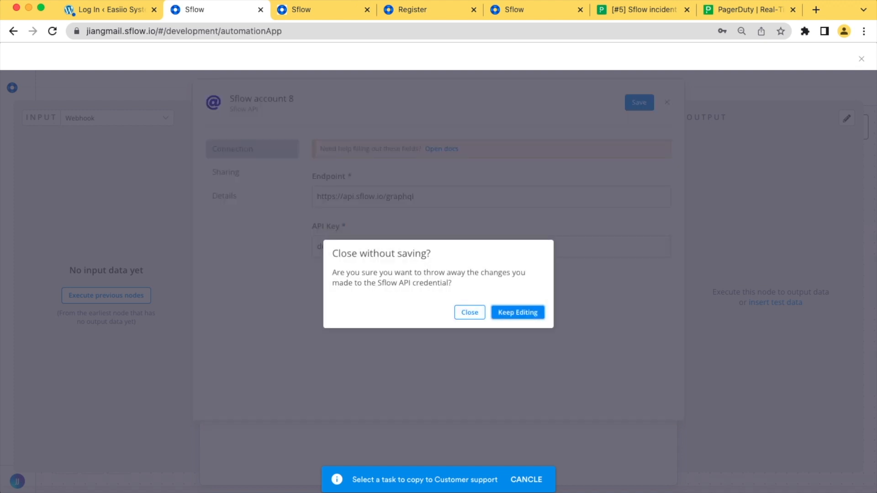
{"action": "left_click", "coordinate": [469, 312]}
{"action": "left_click", "coordinate": [431, 155]}
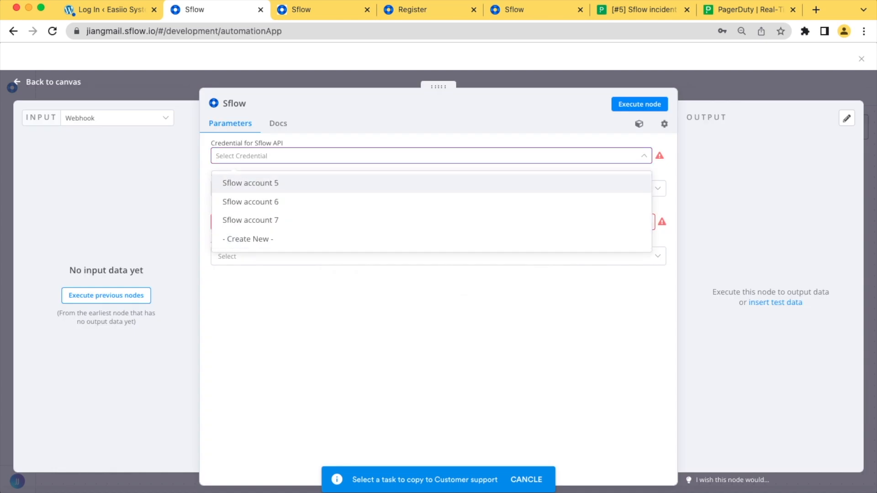
Set the Sflow node to credential Sflow account 7, the only organization, and operation Fetch
{"action": "left_click", "coordinate": [431, 220]}
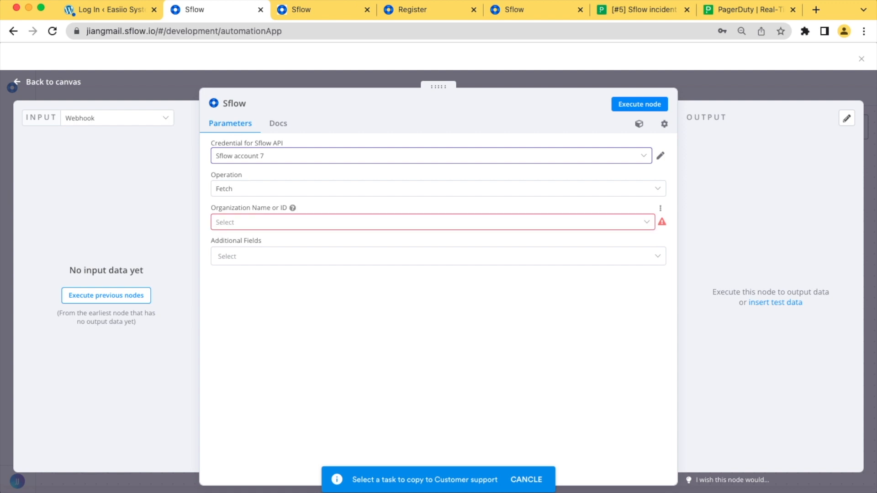
{"action": "left_click", "coordinate": [432, 222]}
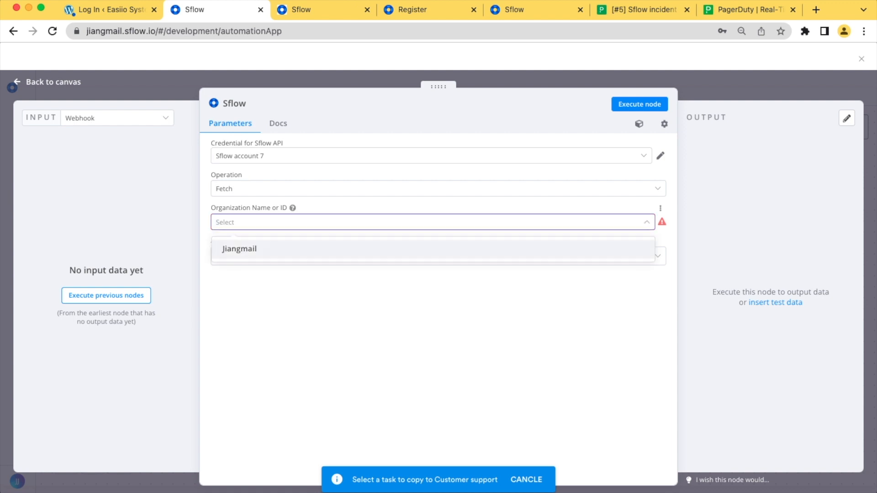
{"action": "left_click", "coordinate": [240, 249]}
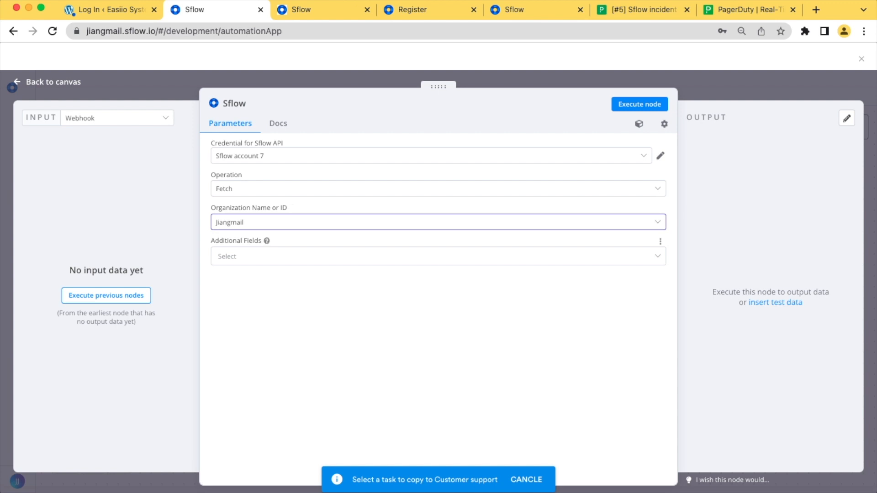
{"action": "left_click", "coordinate": [438, 189]}
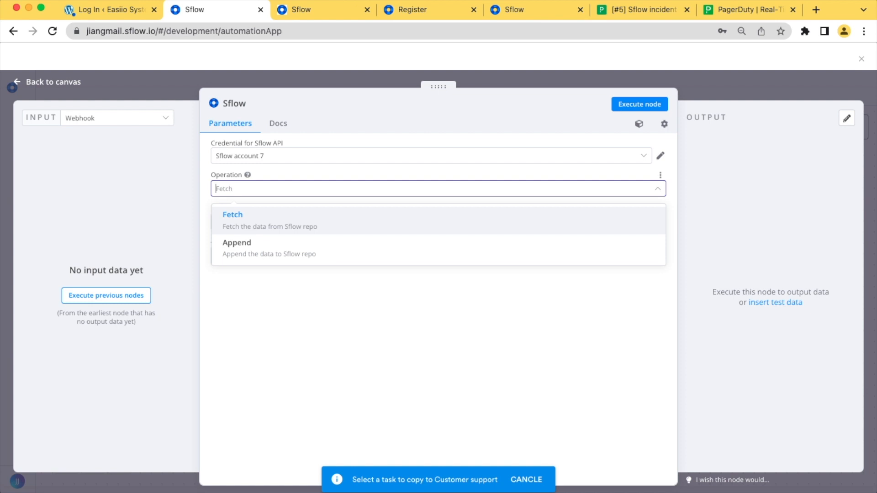
{"action": "key", "text": "Down"}
{"action": "left_click", "coordinate": [270, 220]}
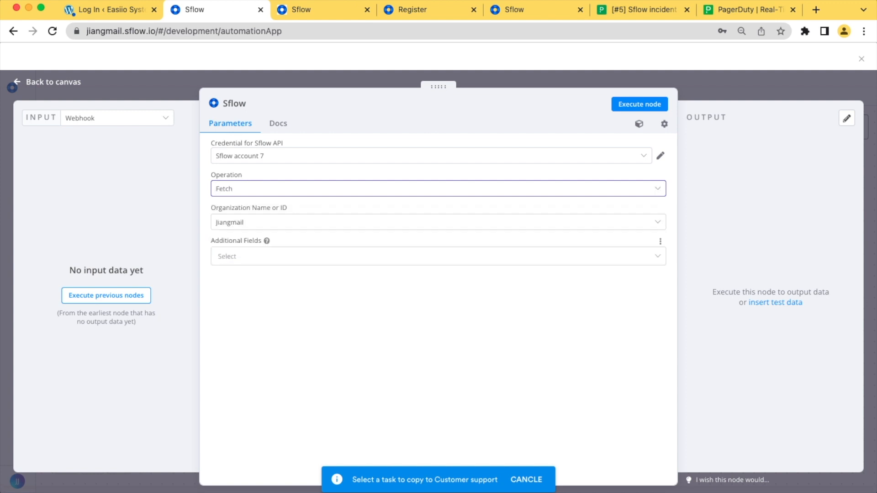
{"action": "left_click", "coordinate": [438, 256]}
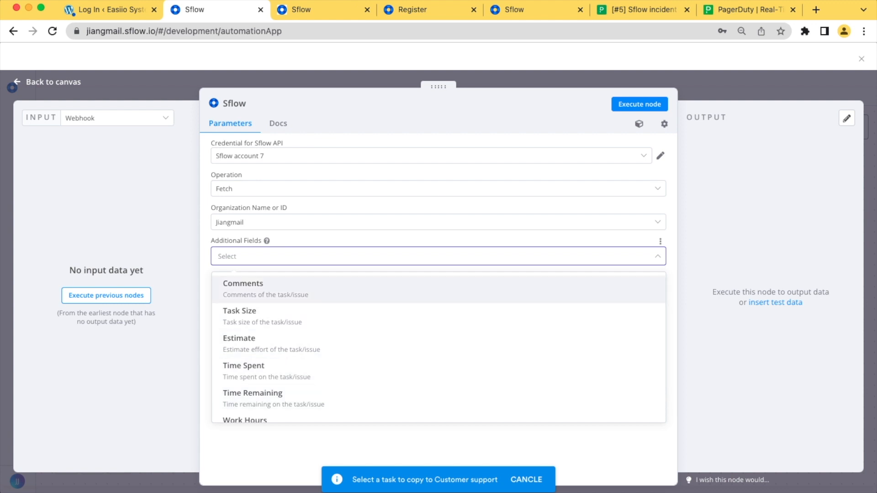
{"action": "left_click", "coordinate": [438, 256]}
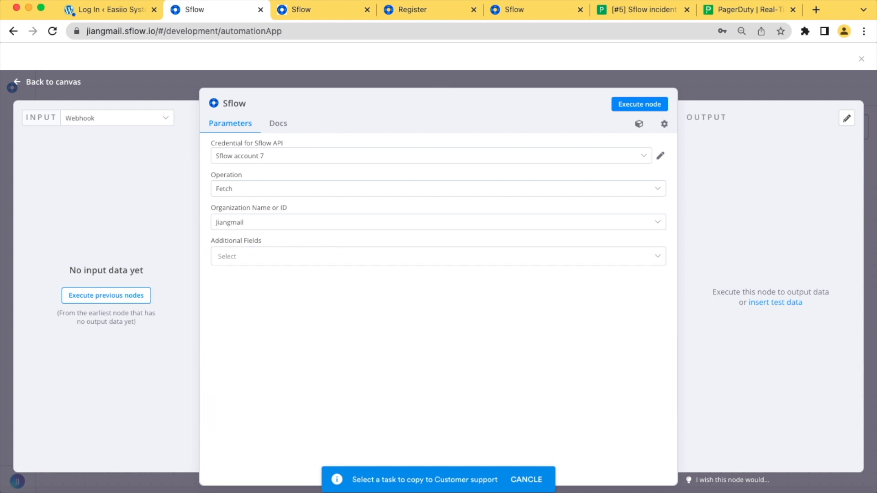
{"action": "left_click", "coordinate": [53, 82]}
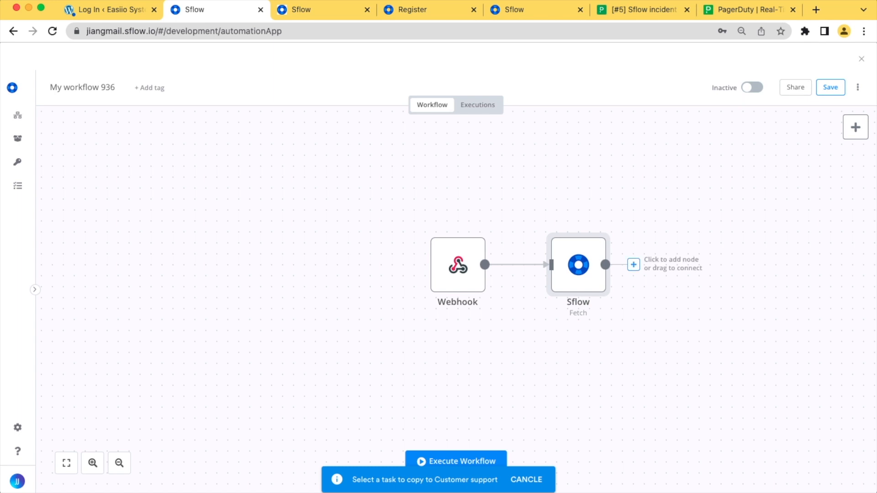
Add a PagerDuty node after the Sflow node using the 'pag' search
{"action": "left_click", "coordinate": [633, 264]}
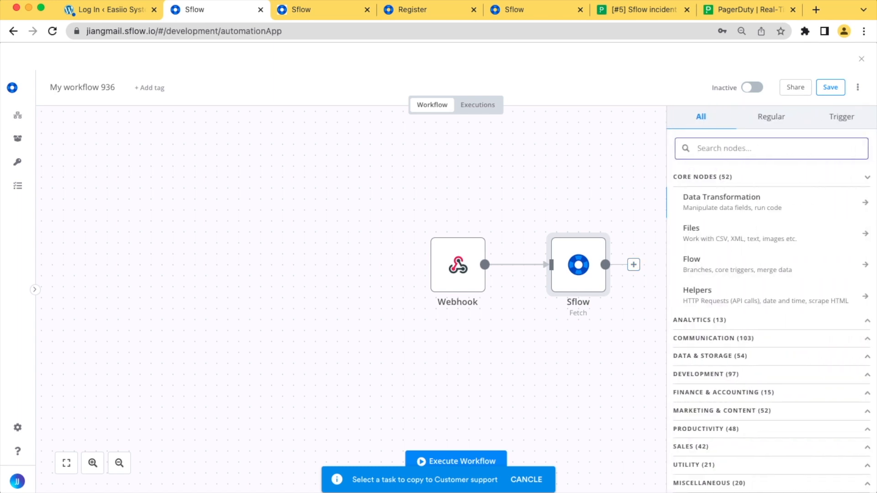
{"action": "type", "text": "pag"}
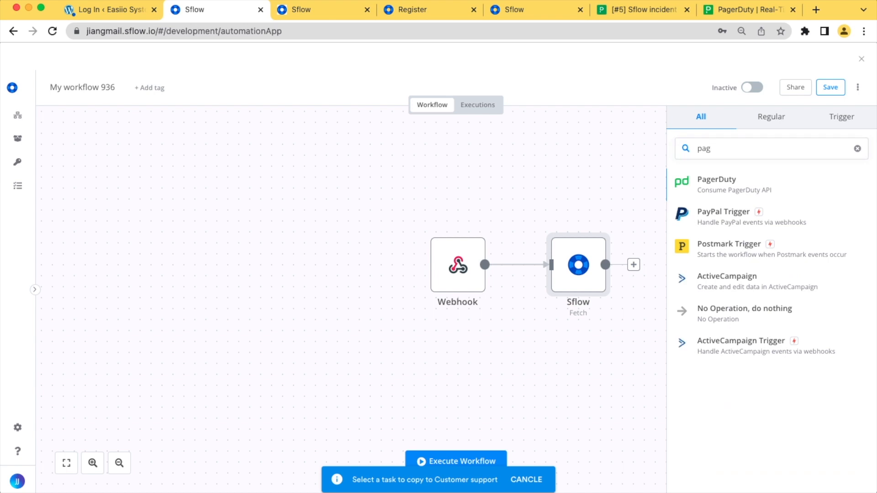
{"action": "key", "text": "Return"}
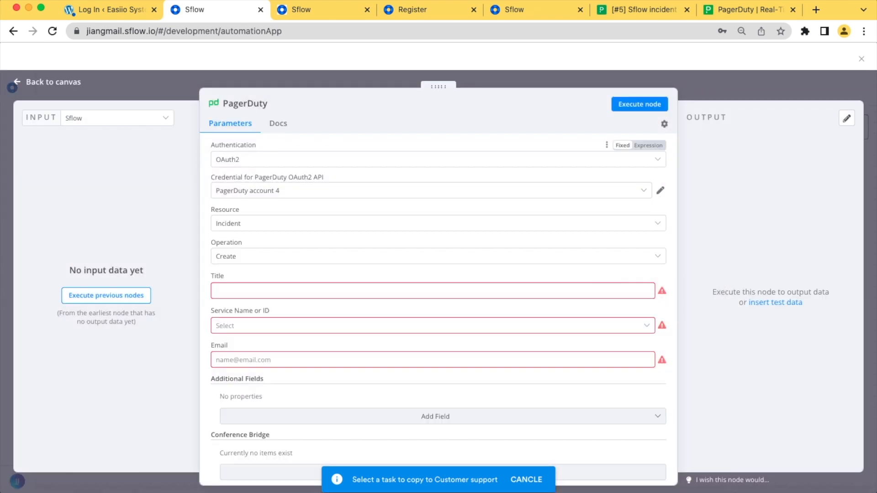
Keep OAuth2 authentication and verify the PagerDuty account 4 credential is connected
{"action": "left_click", "coordinate": [437, 160]}
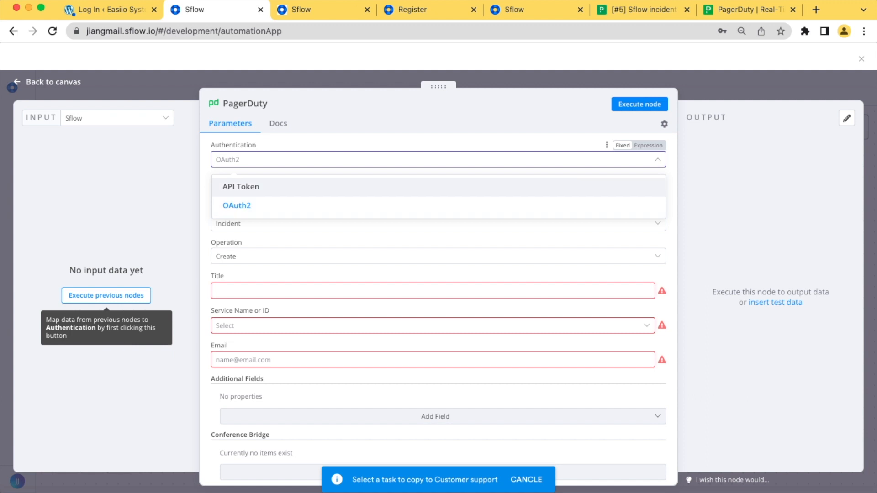
{"action": "left_click", "coordinate": [237, 206]}
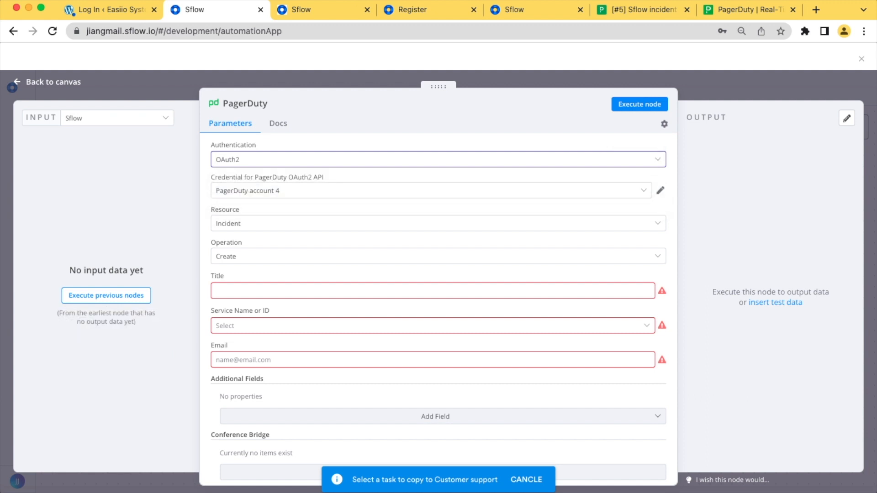
{"action": "left_click", "coordinate": [660, 190]}
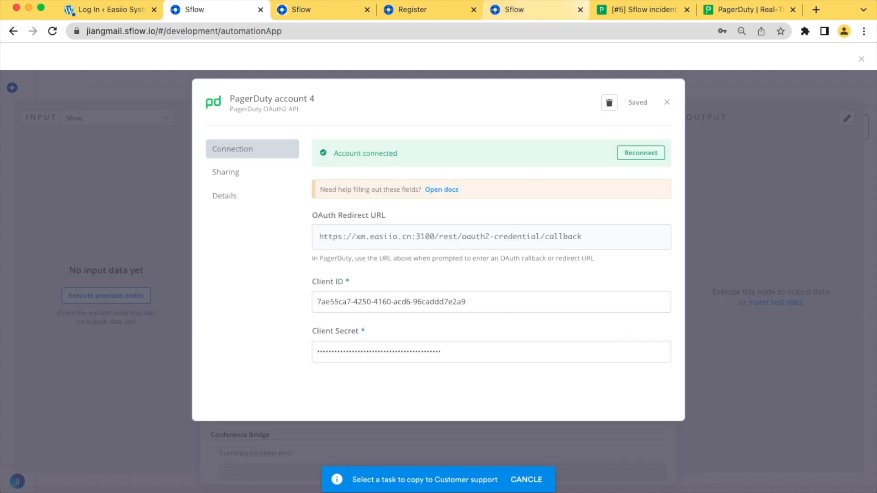
{"action": "left_click", "coordinate": [642, 9]}
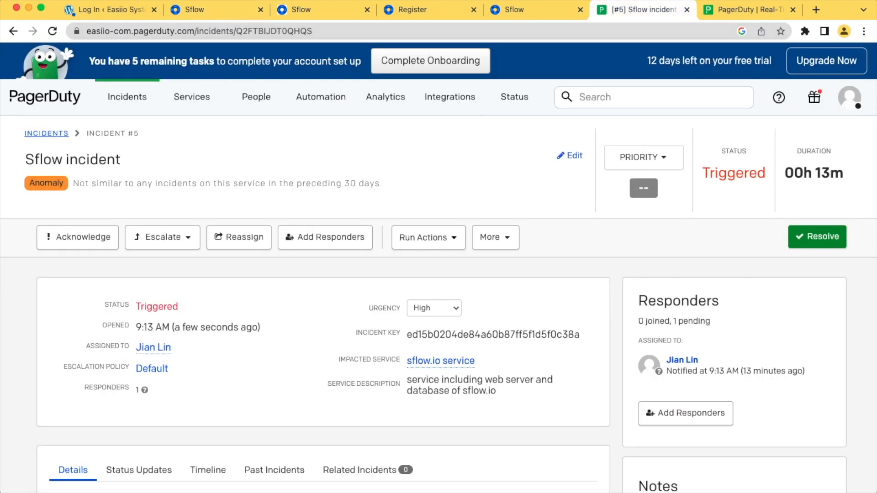
Resolve the open Sflow incident #5 from PagerDuty's Incidents list
{"action": "left_click", "coordinate": [127, 97]}
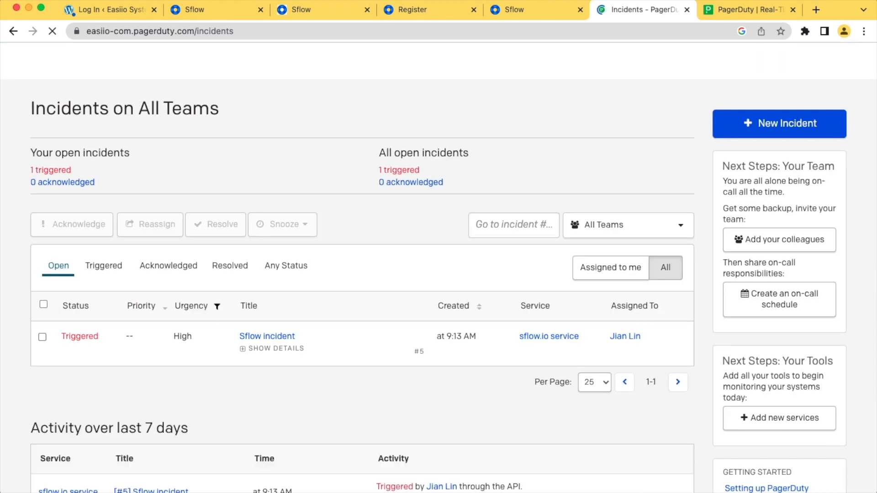
{"action": "left_click", "coordinate": [42, 337]}
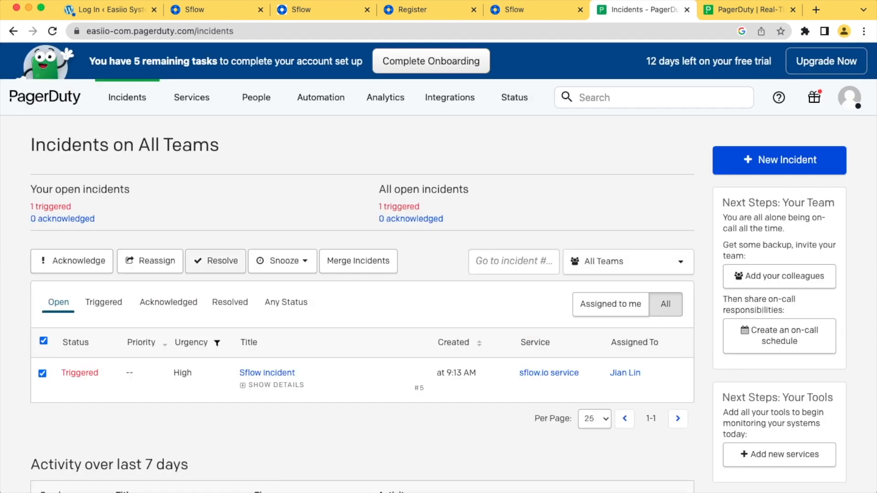
{"action": "left_click", "coordinate": [217, 261]}
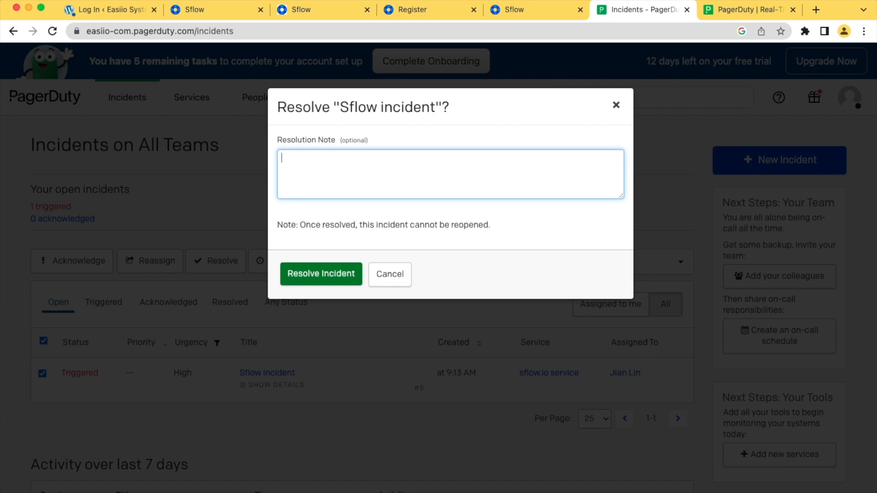
{"action": "left_click", "coordinate": [321, 274]}
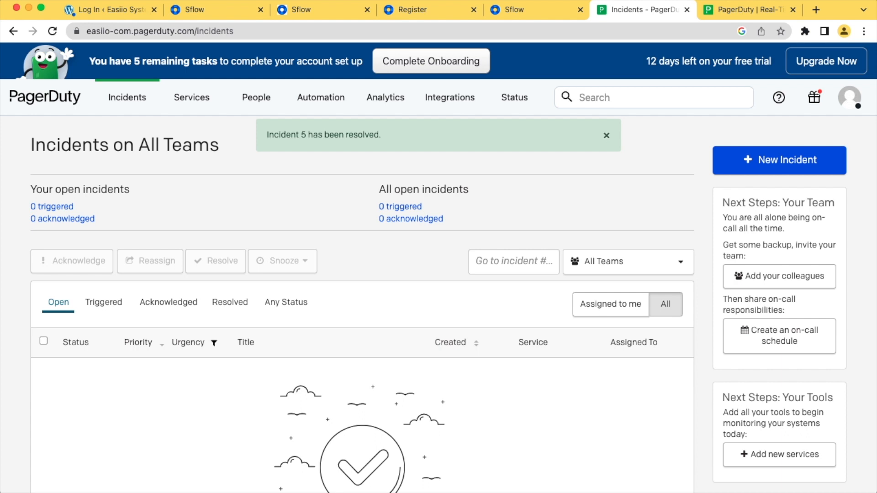
Open the developer My Apps page and start a new app named sflow-webex
{"action": "mouse_move", "coordinate": [450, 97]}
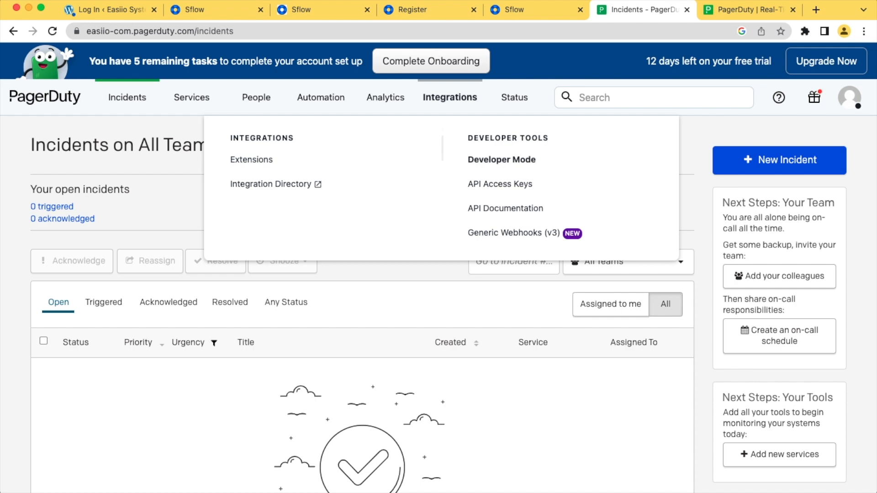
{"action": "left_click", "coordinate": [502, 160]}
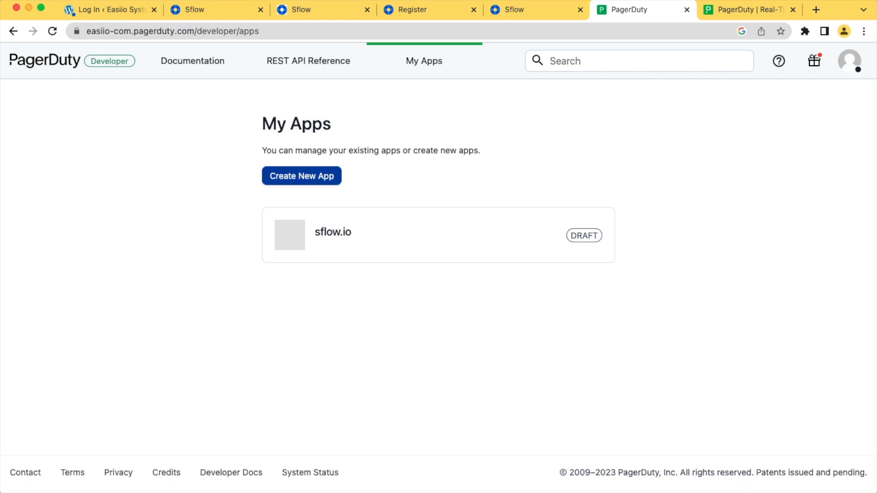
{"action": "left_click", "coordinate": [302, 176]}
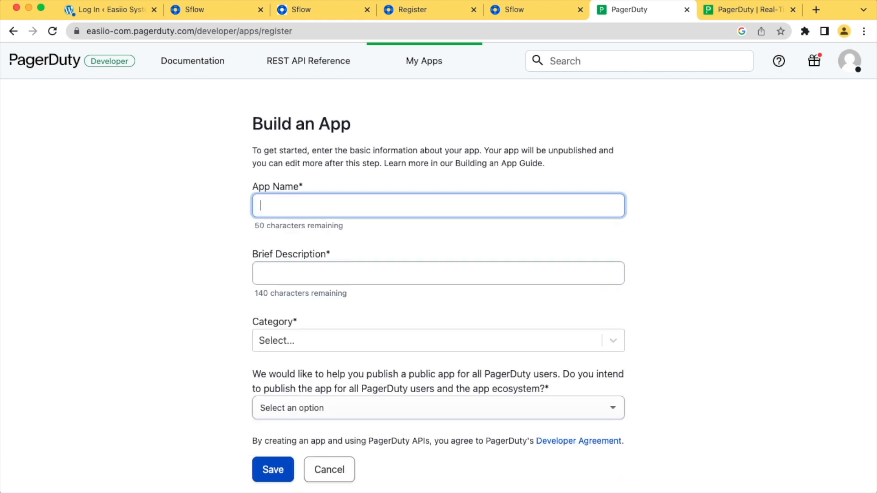
{"action": "key", "text": "Down"}
{"action": "key", "text": "Return"}
{"action": "left_click", "coordinate": [310, 274]}
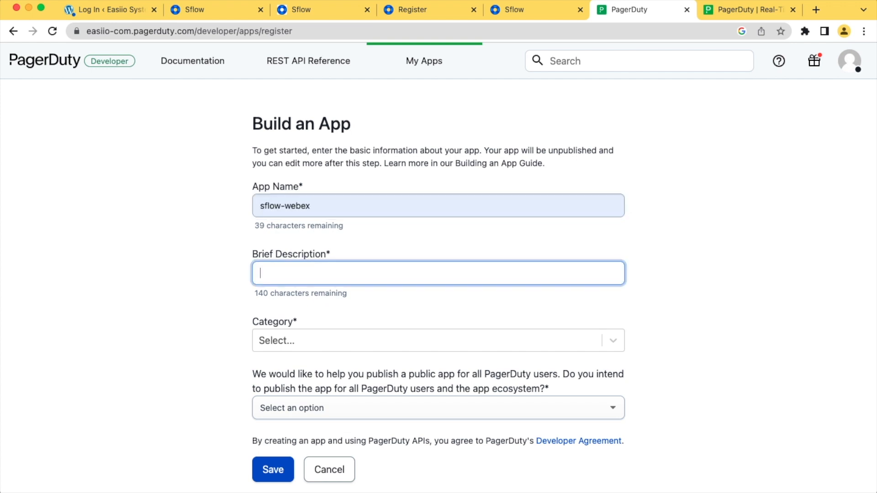
Set the app category to Infrastructure Automation and answer No to publishing
{"action": "scroll", "coordinate": [438, 263], "scroll_direction": "down", "scroll_amount": 2}
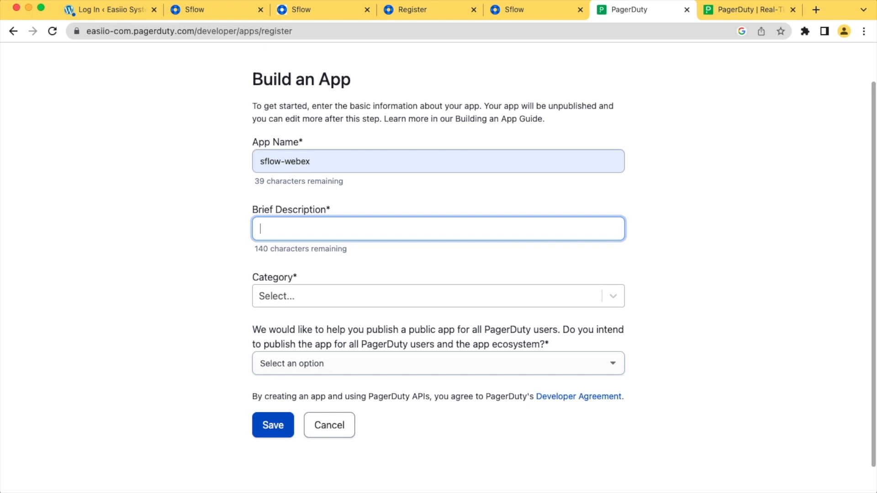
{"action": "left_click", "coordinate": [427, 296]}
{"action": "scroll", "coordinate": [427, 396], "scroll_direction": "down", "scroll_amount": 2}
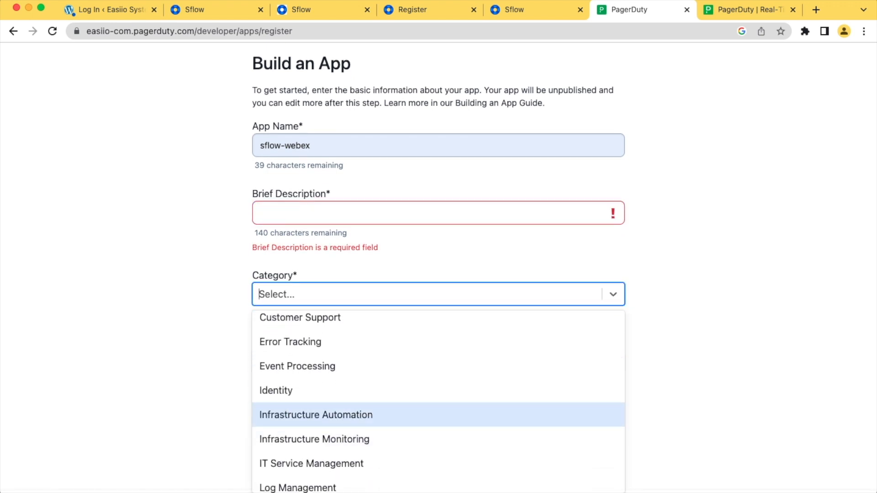
{"action": "left_click", "coordinate": [316, 415]}
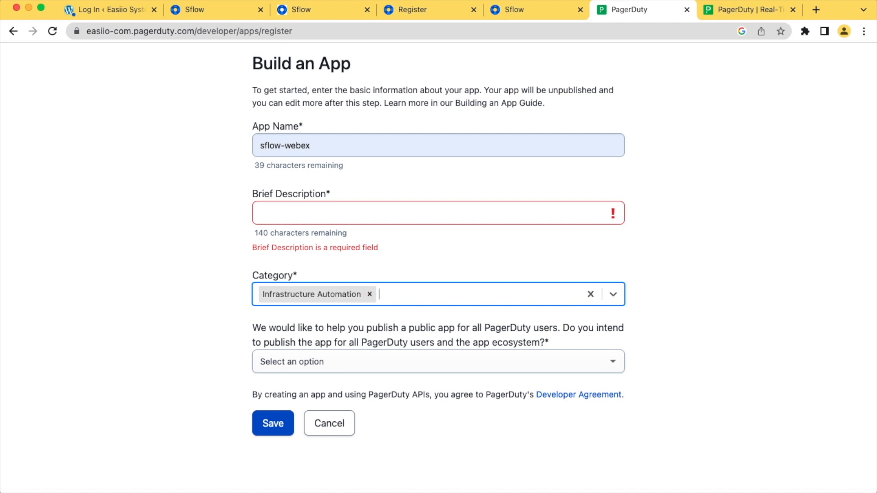
{"action": "scroll", "coordinate": [439, 268], "scroll_direction": "down", "scroll_amount": 1}
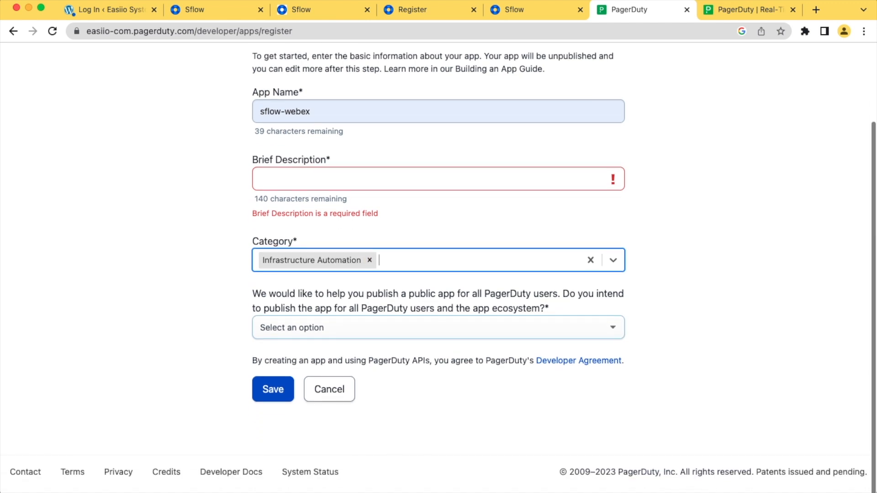
{"action": "key", "text": "Tab"}
{"action": "key", "text": "n"}
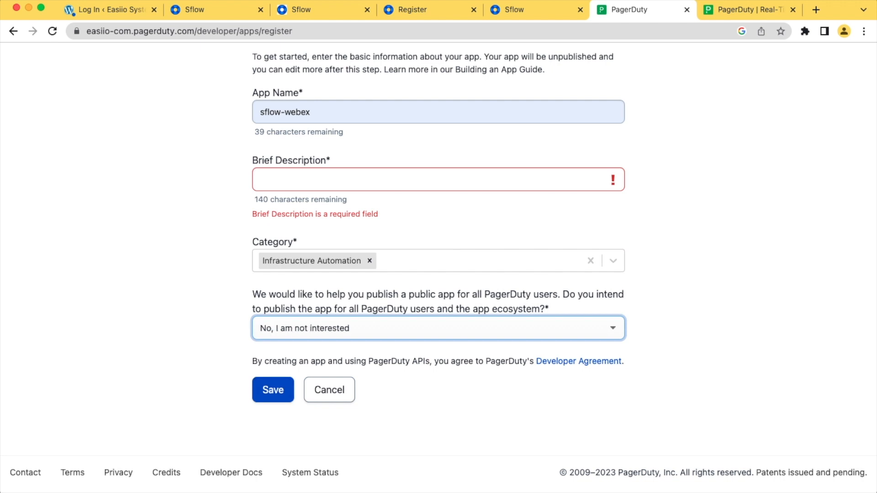
Cancel building the new app, leaving only the sflow.io draft listed
{"action": "scroll", "coordinate": [439, 265], "scroll_direction": "up", "scroll_amount": 3}
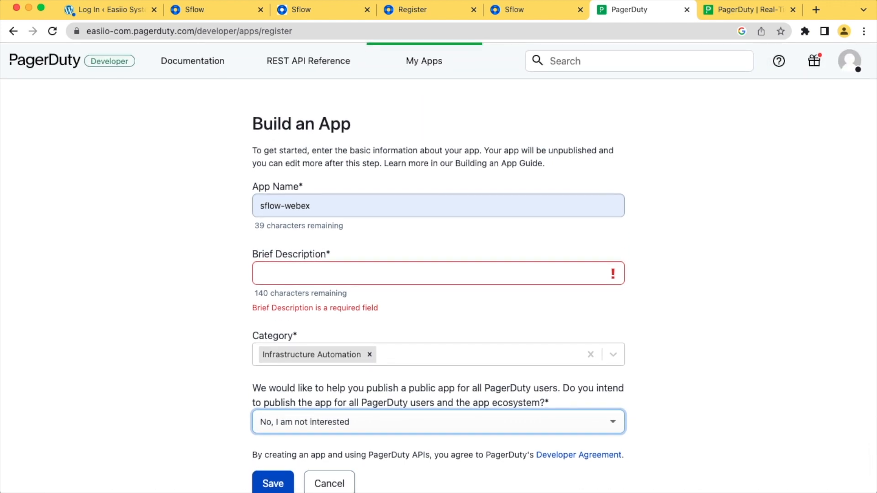
{"action": "left_click", "coordinate": [13, 32]}
{"action": "left_click", "coordinate": [33, 31]}
{"action": "scroll", "coordinate": [438, 265], "scroll_direction": "down", "scroll_amount": 3}
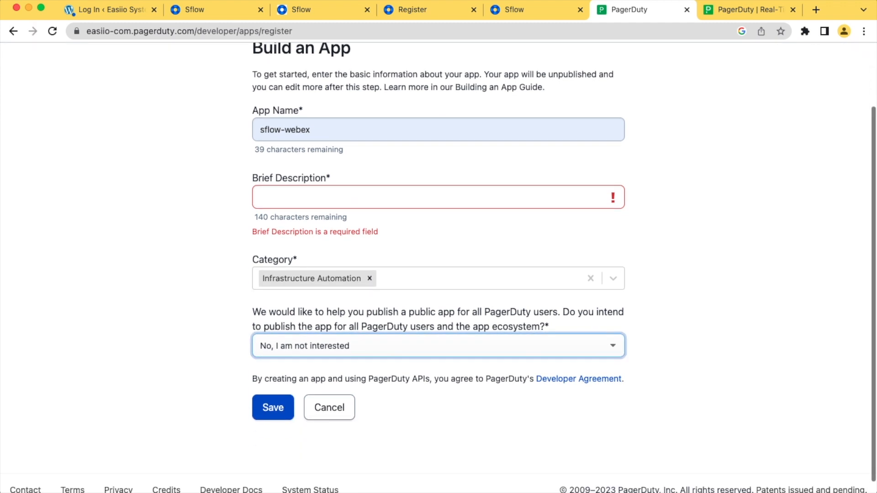
{"action": "left_click", "coordinate": [330, 398]}
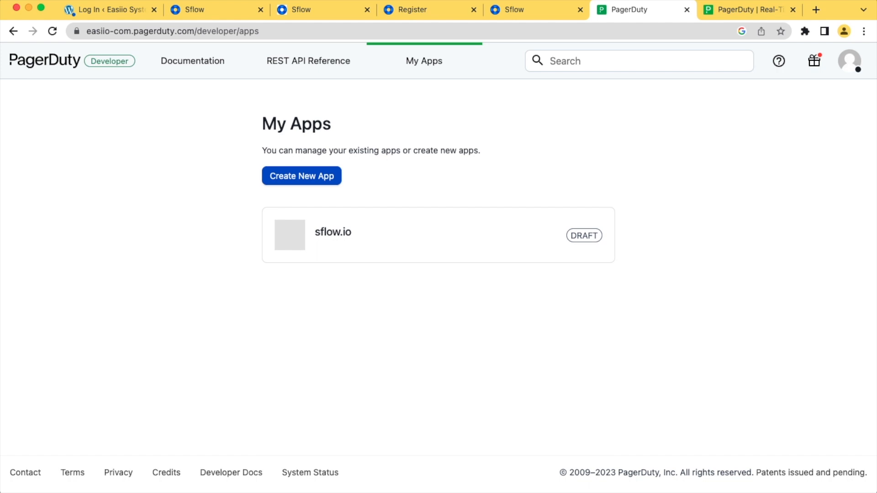
Open the sflow.io app and manage its OAuth 2.0 card under Functionality
{"action": "left_click", "coordinate": [317, 251]}
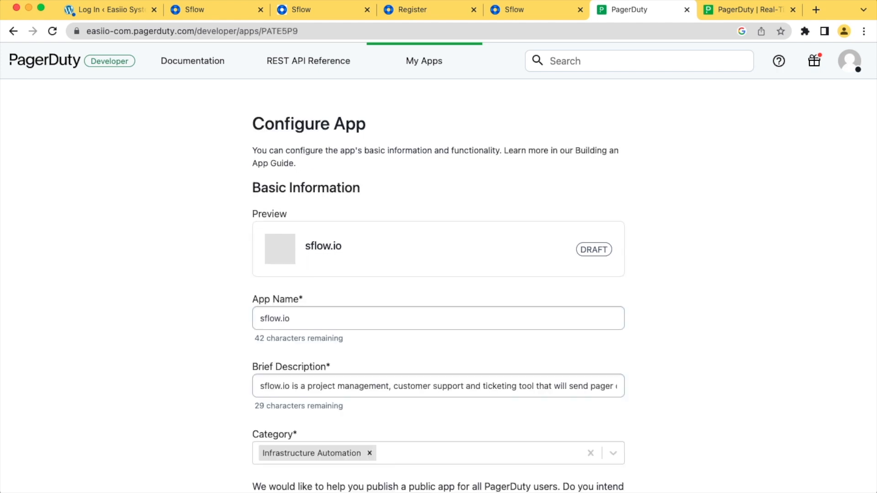
{"action": "scroll", "coordinate": [438, 265], "scroll_direction": "down", "scroll_amount": 2}
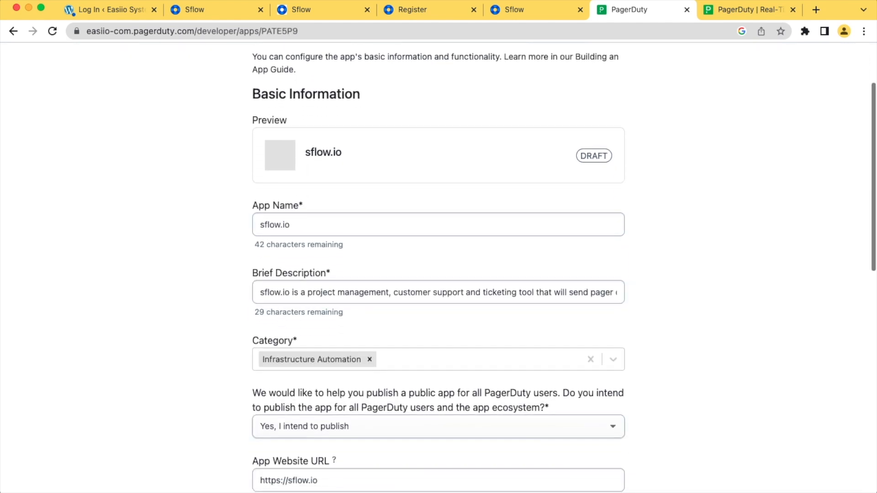
{"action": "scroll", "coordinate": [438, 265], "scroll_direction": "down", "scroll_amount": 2}
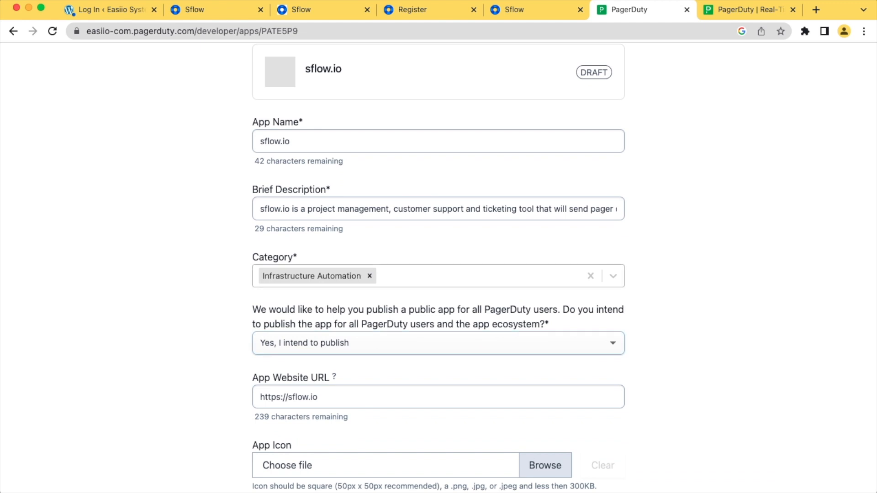
{"action": "scroll", "coordinate": [438, 265], "scroll_direction": "down", "scroll_amount": 4}
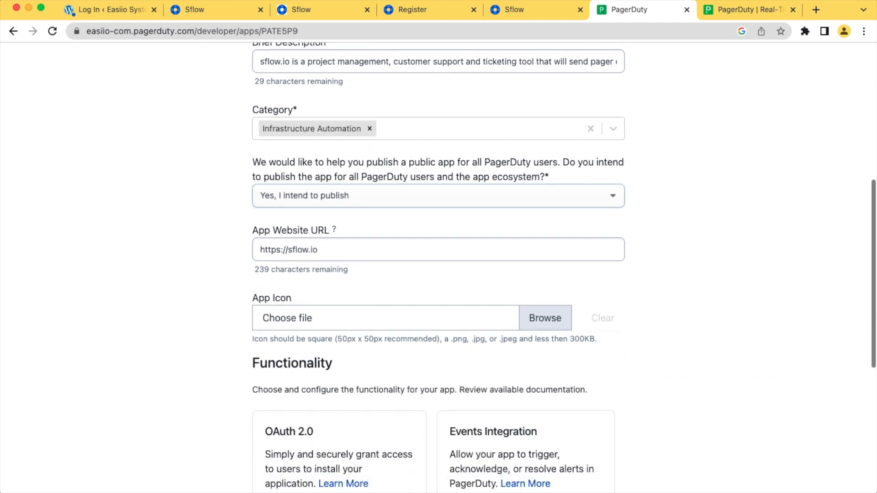
{"action": "scroll", "coordinate": [439, 265], "scroll_direction": "down", "scroll_amount": 3}
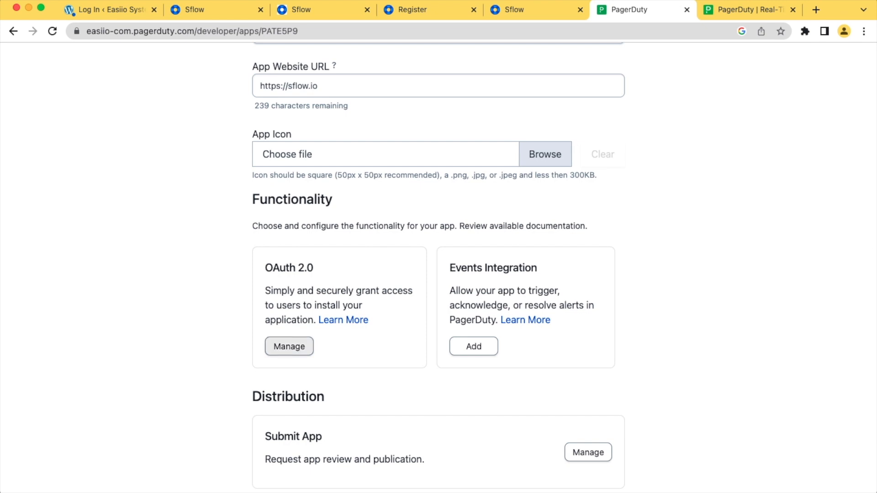
{"action": "left_click", "coordinate": [289, 347]}
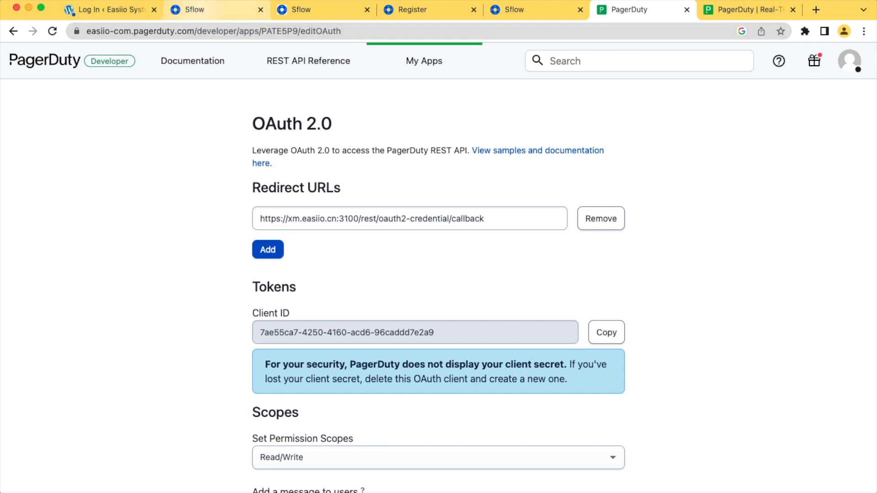
{"action": "left_click", "coordinate": [210, 9]}
{"action": "left_click", "coordinate": [640, 237]}
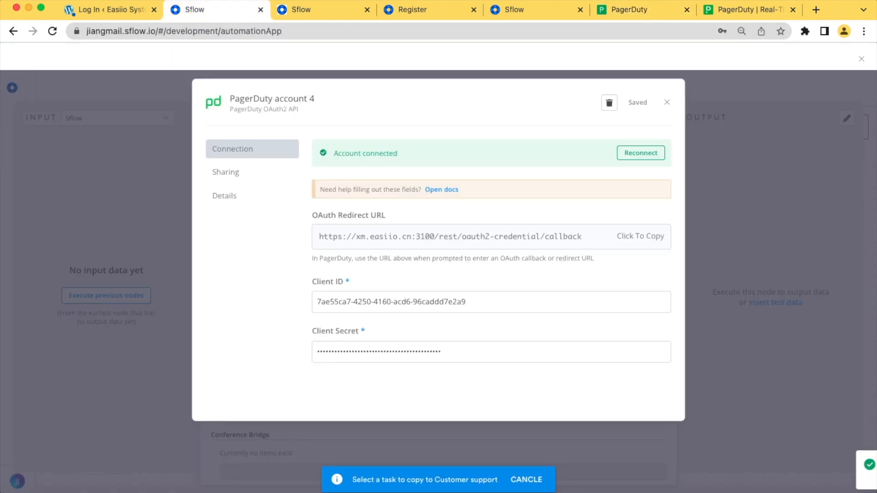
{"action": "left_click", "coordinate": [635, 10]}
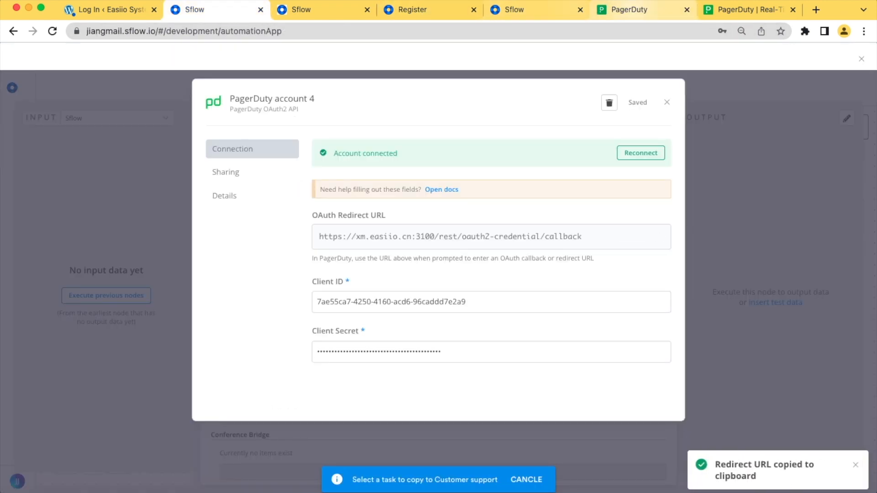
{"action": "left_click_drag", "start_coordinate": [490, 218], "coordinate": [387, 219]}
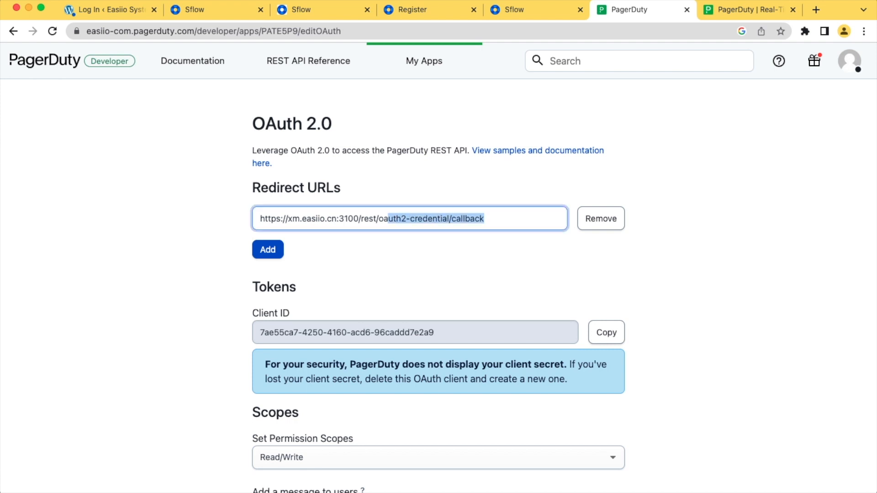
{"action": "scroll", "coordinate": [438, 267], "scroll_direction": "down", "scroll_amount": 3}
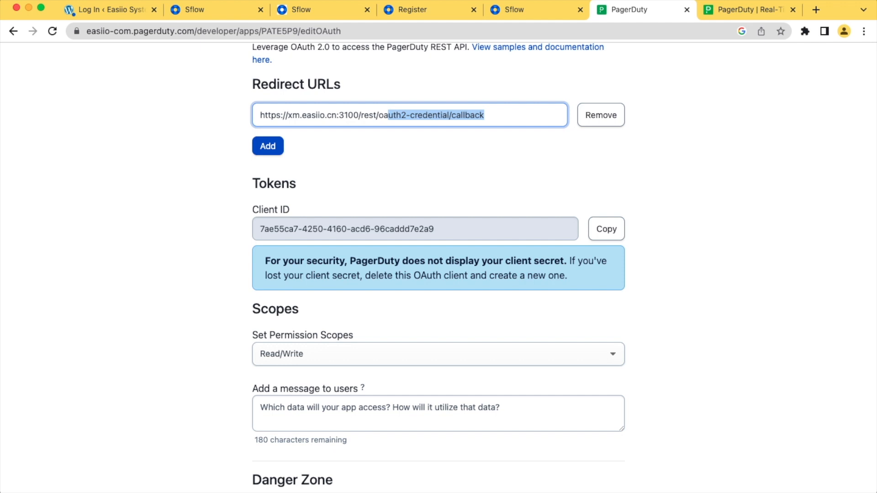
{"action": "left_click_drag", "start_coordinate": [434, 229], "coordinate": [258, 228]}
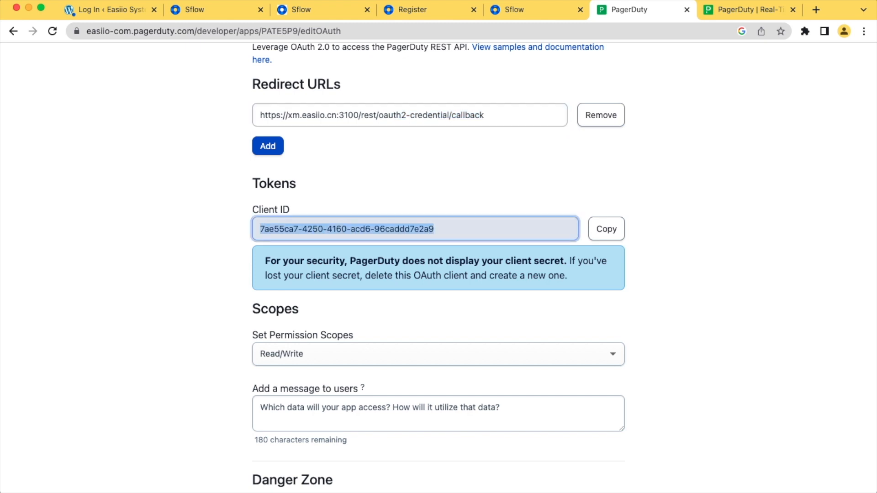
{"action": "left_click", "coordinate": [214, 10]}
{"action": "left_click", "coordinate": [382, 302]}
{"action": "left_click", "coordinate": [629, 10]}
Check the stored client secret, reconnect PagerDuty account 4, and close the credential dialog
{"action": "left_click", "coordinate": [213, 10]}
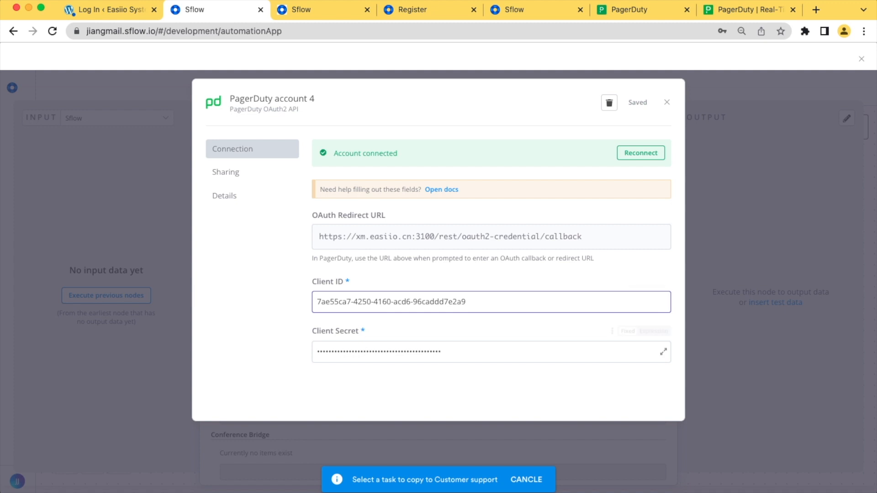
{"action": "left_click_drag", "start_coordinate": [450, 351], "coordinate": [301, 352]}
{"action": "left_click", "coordinate": [283, 356]}
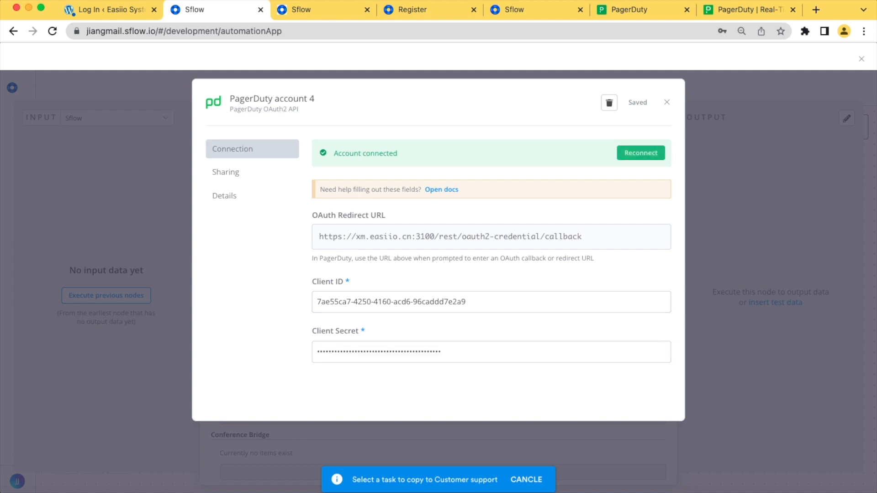
{"action": "left_click", "coordinate": [641, 153]}
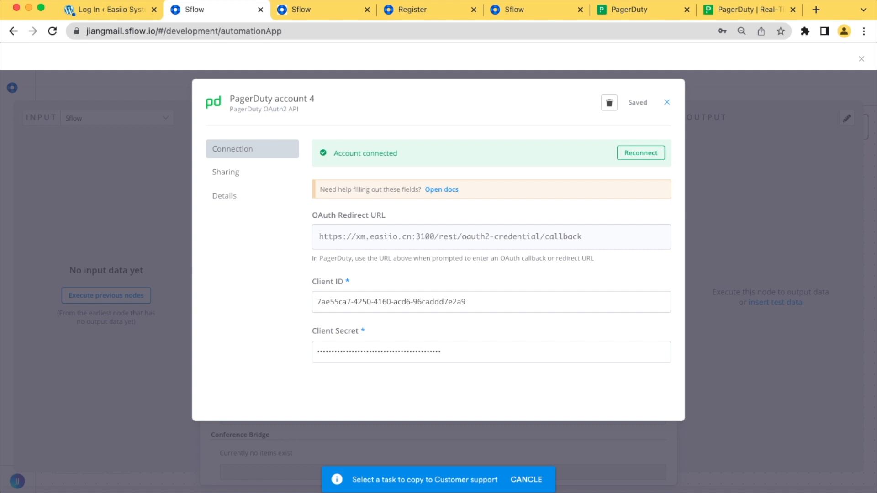
{"action": "left_click", "coordinate": [667, 102]}
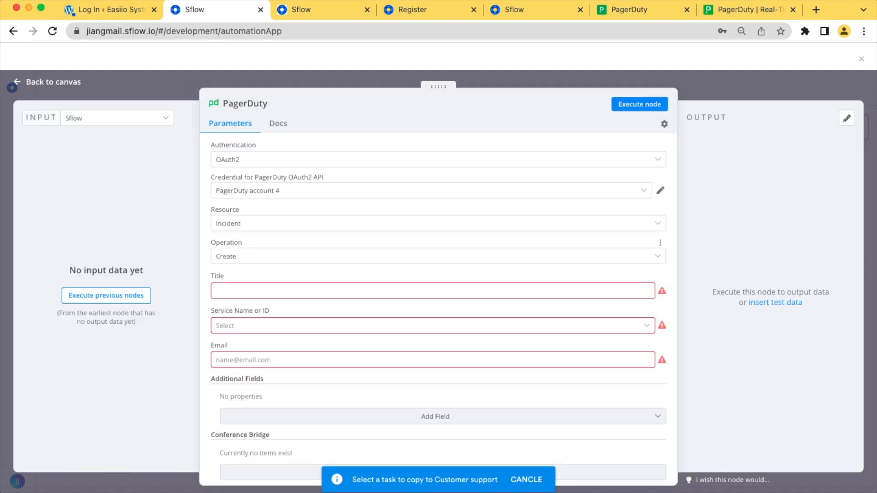
Use PagerDuty account 4 with resource Incident and operation Create
{"action": "left_click", "coordinate": [431, 191]}
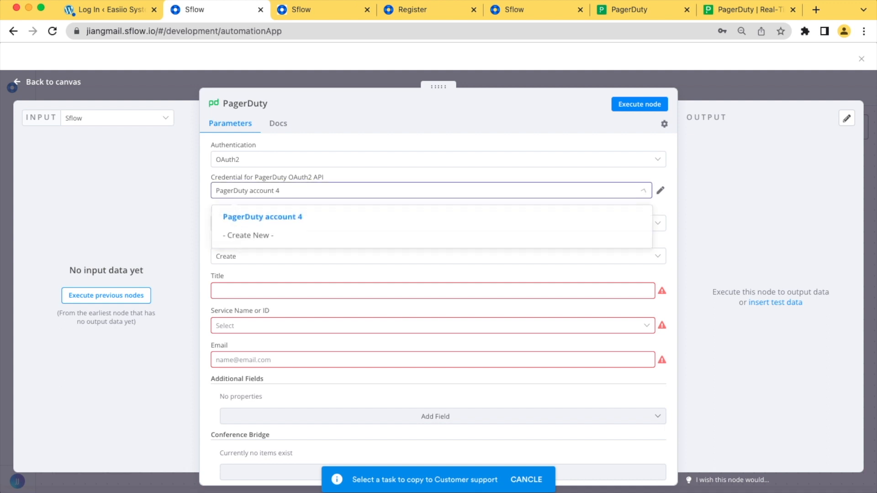
{"action": "left_click", "coordinate": [431, 217]}
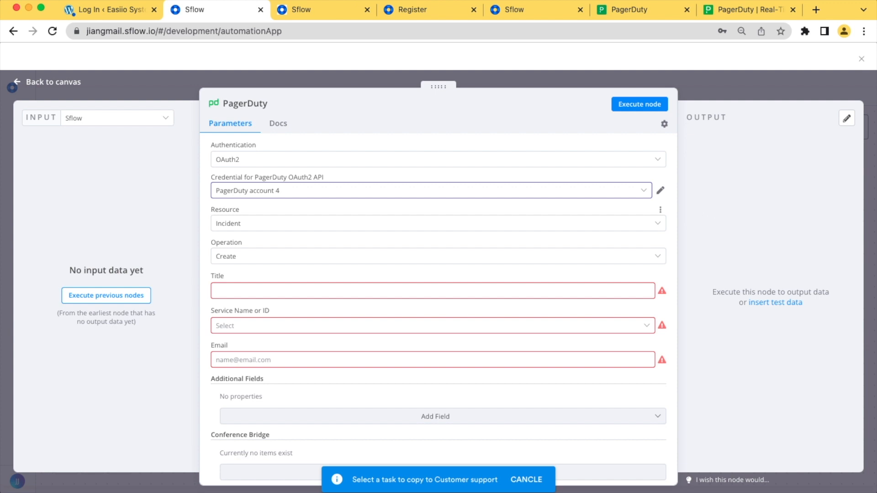
{"action": "left_click", "coordinate": [437, 223]}
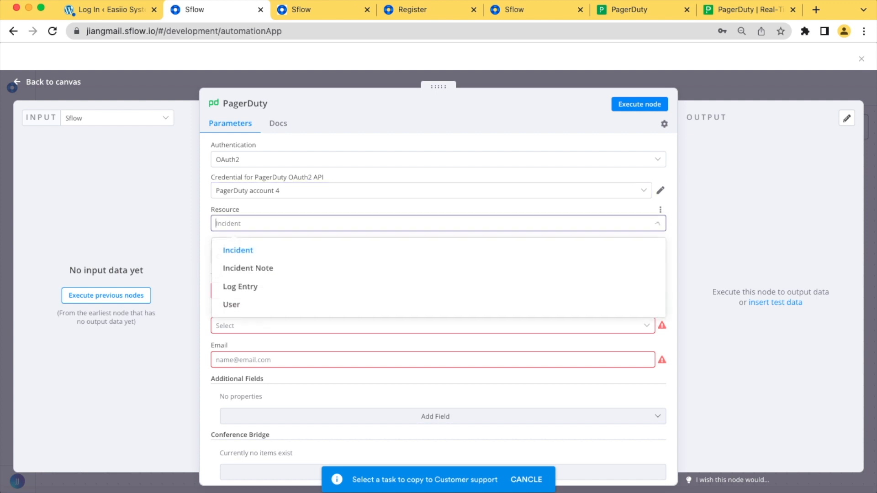
{"action": "left_click", "coordinate": [238, 250]}
{"action": "left_click", "coordinate": [438, 256]}
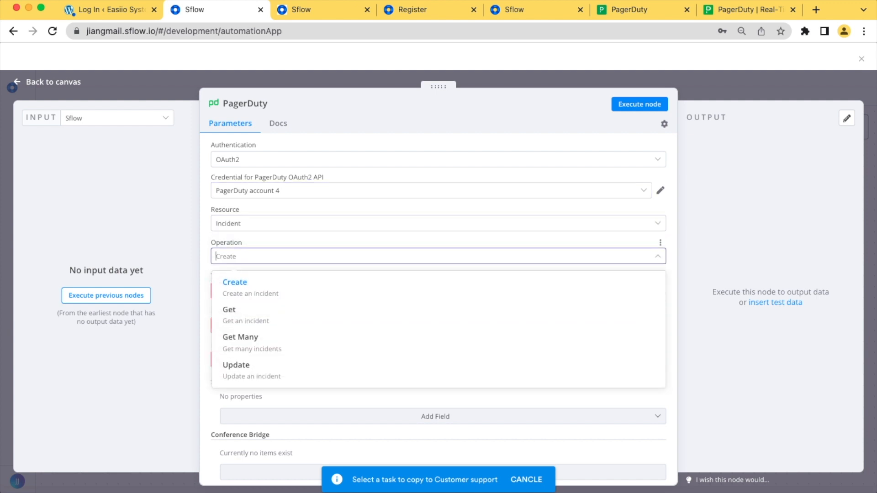
{"action": "left_click", "coordinate": [236, 283]}
{"action": "left_click", "coordinate": [438, 223]}
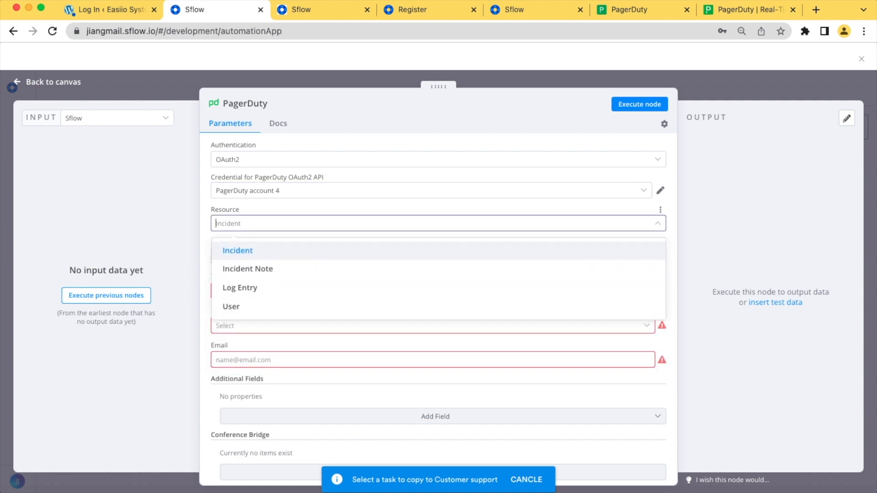
{"action": "left_click", "coordinate": [237, 250]}
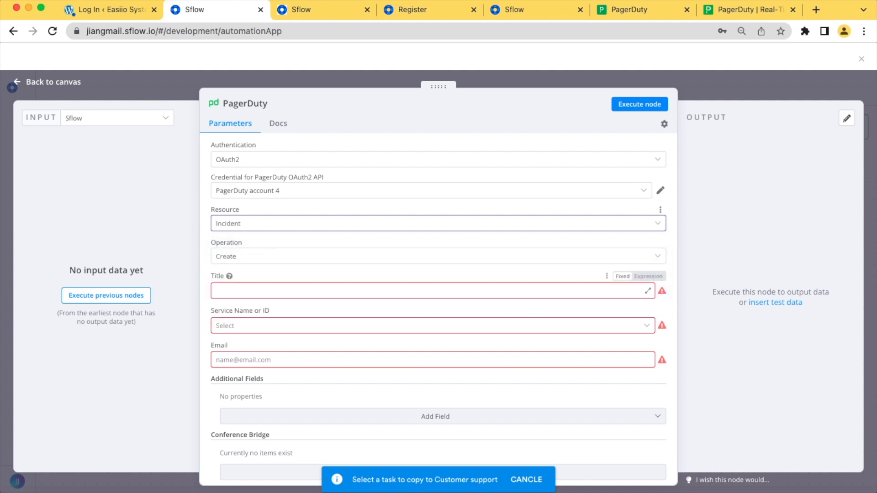
{"action": "scroll", "coordinate": [438, 310], "scroll_direction": "down", "scroll_amount": 2}
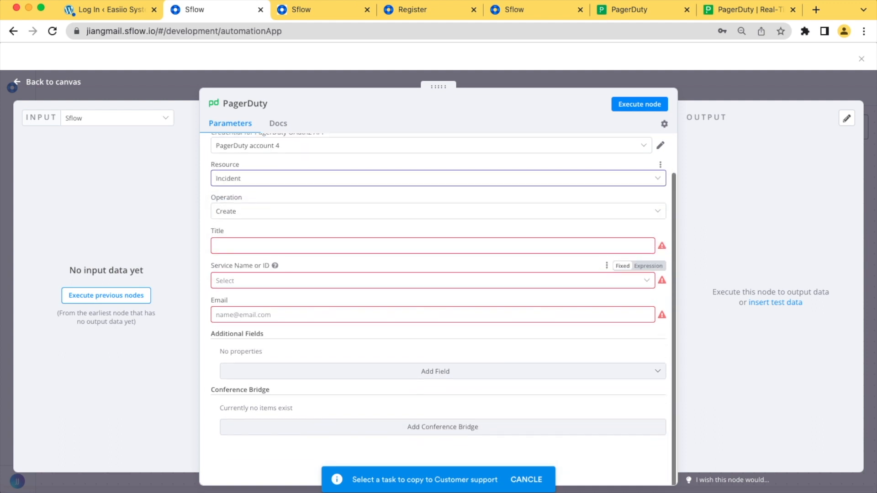
Set the title to 'sflow incident', the service to sflow.io, and fill in the contact's e-mail
{"action": "left_click", "coordinate": [429, 245]}
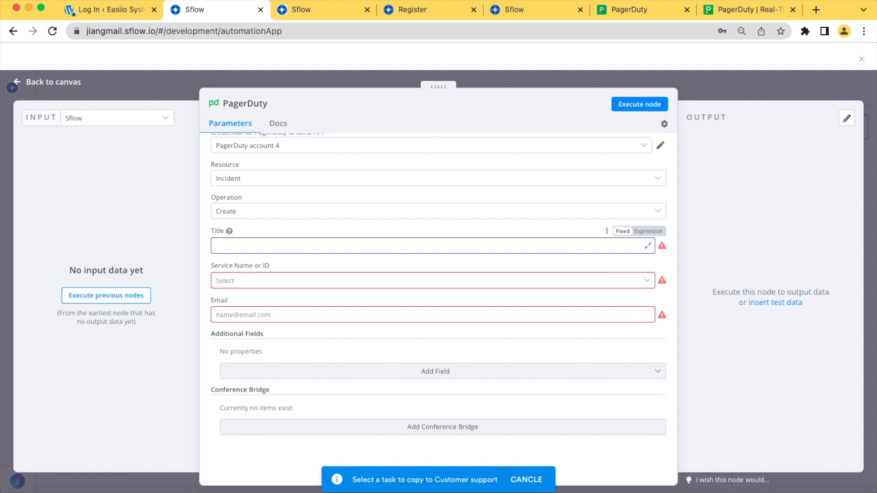
{"action": "type", "text": "sflow incident"}
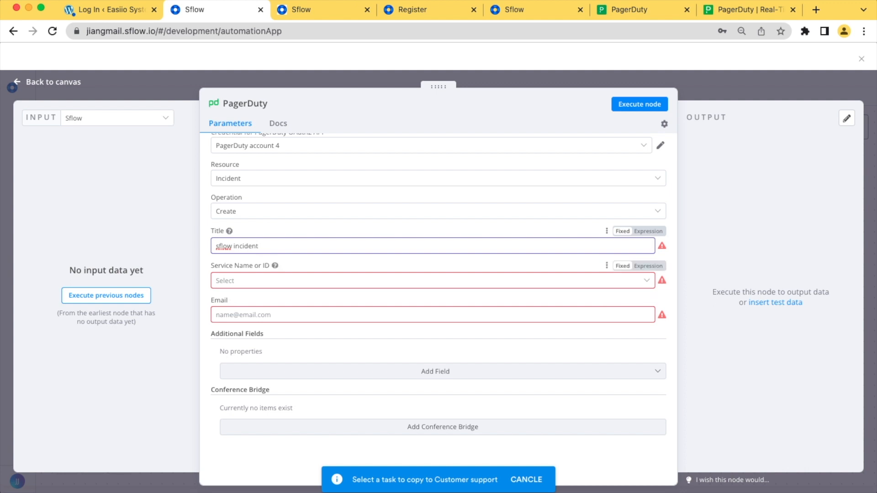
{"action": "left_click", "coordinate": [432, 281]}
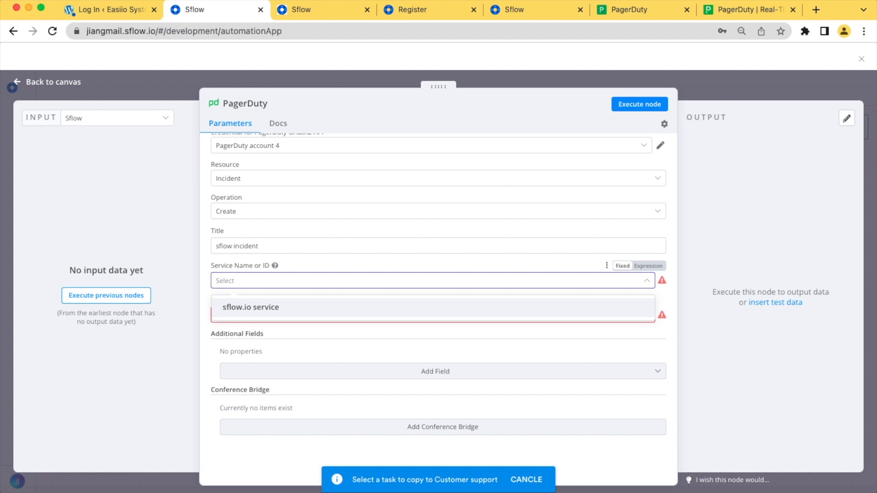
{"action": "left_click", "coordinate": [250, 307]}
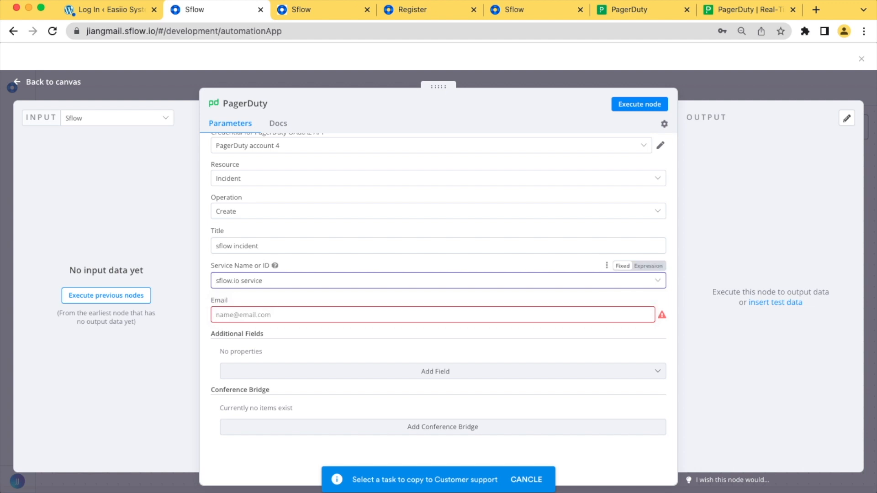
{"action": "left_click", "coordinate": [256, 314]}
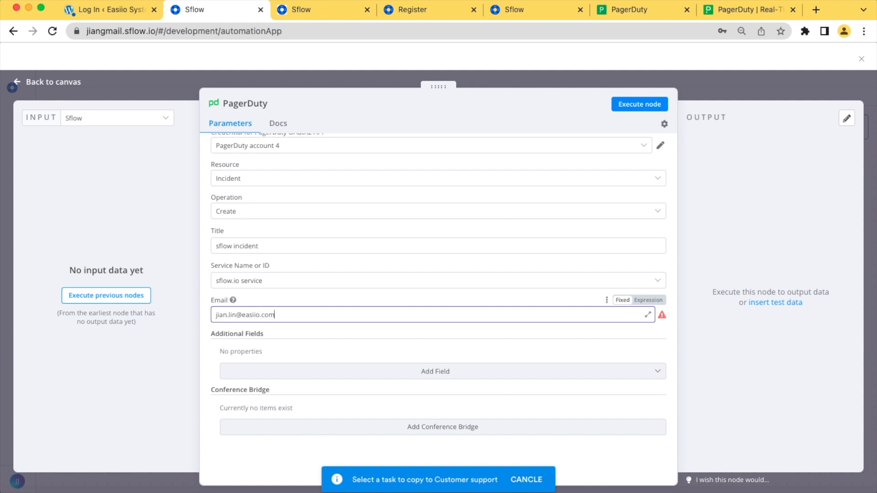
Add the Incident Details field 'Sflow ticket details' and close the node settings
{"action": "left_click", "coordinate": [436, 371]}
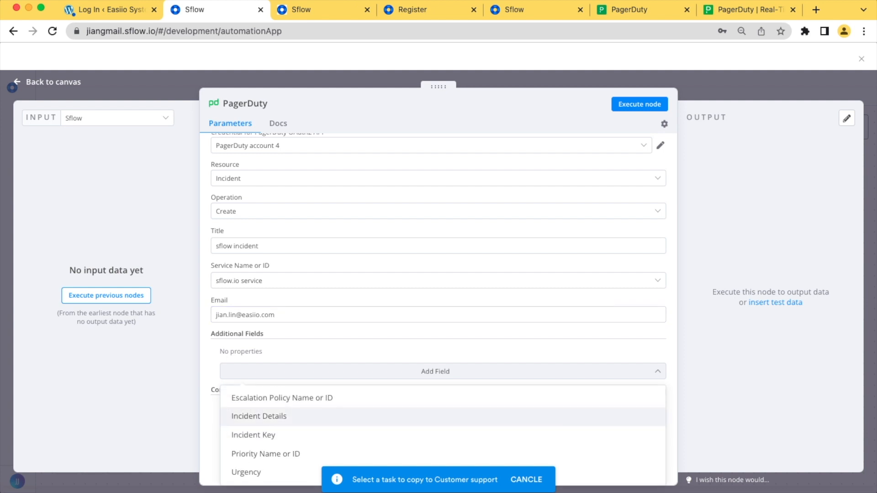
{"action": "left_click", "coordinate": [259, 416]}
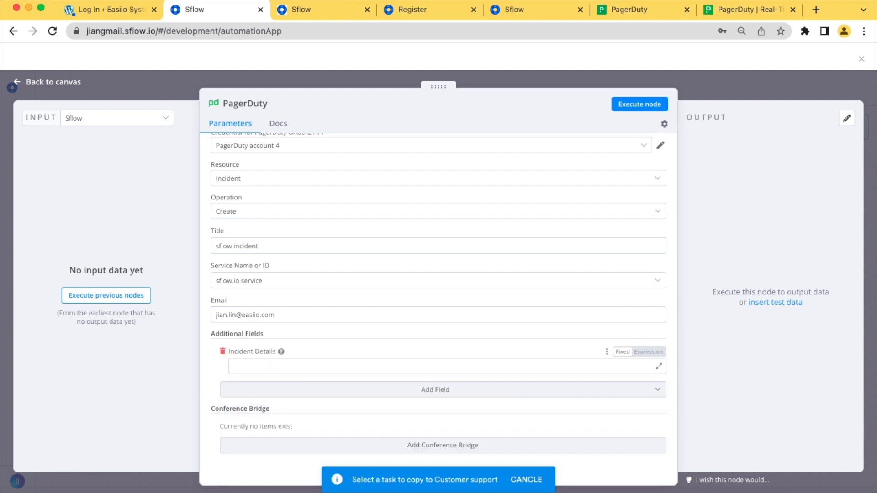
{"action": "type", "text": "S"}
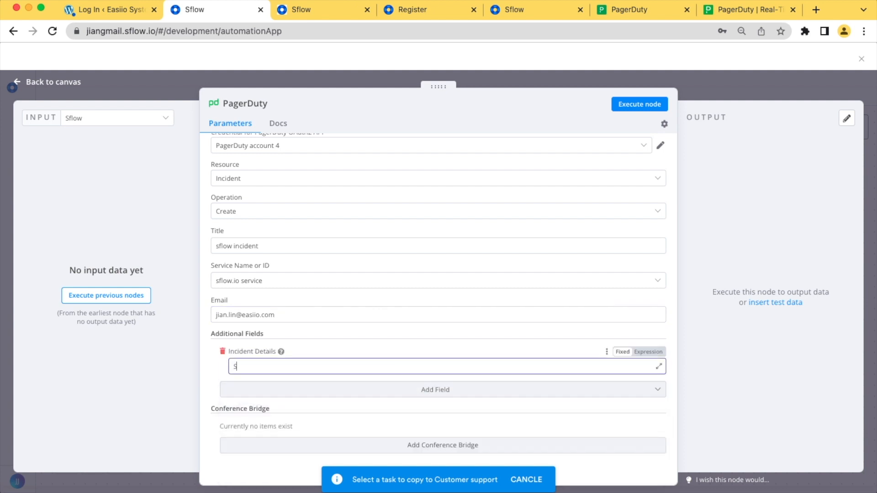
{"action": "type", "text": "flow ticket details"}
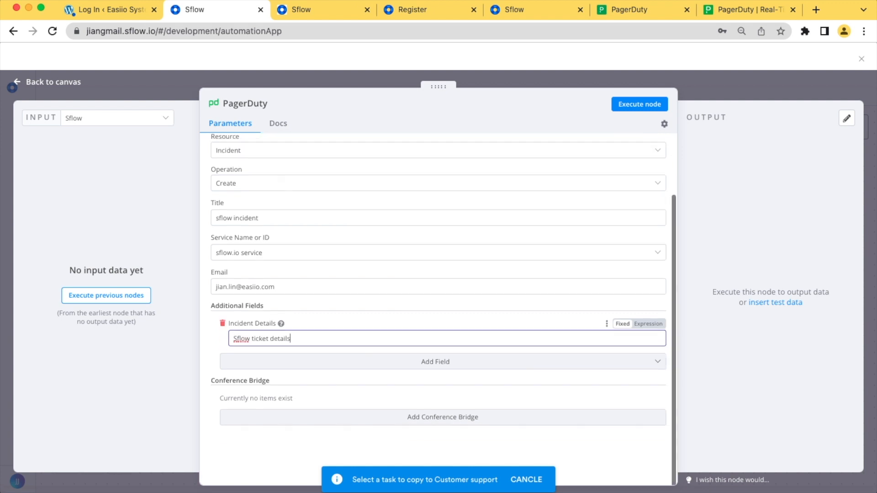
{"action": "scroll", "coordinate": [438, 310], "scroll_direction": "down", "scroll_amount": 2}
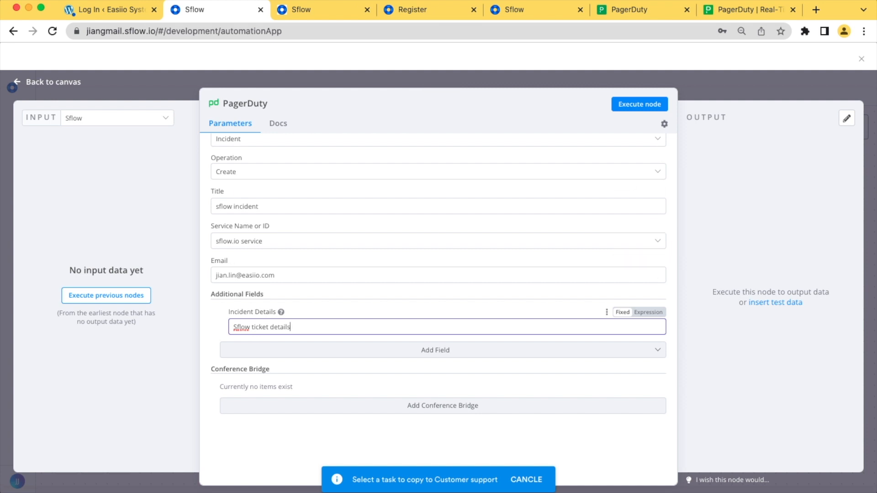
{"action": "left_click", "coordinate": [53, 82]}
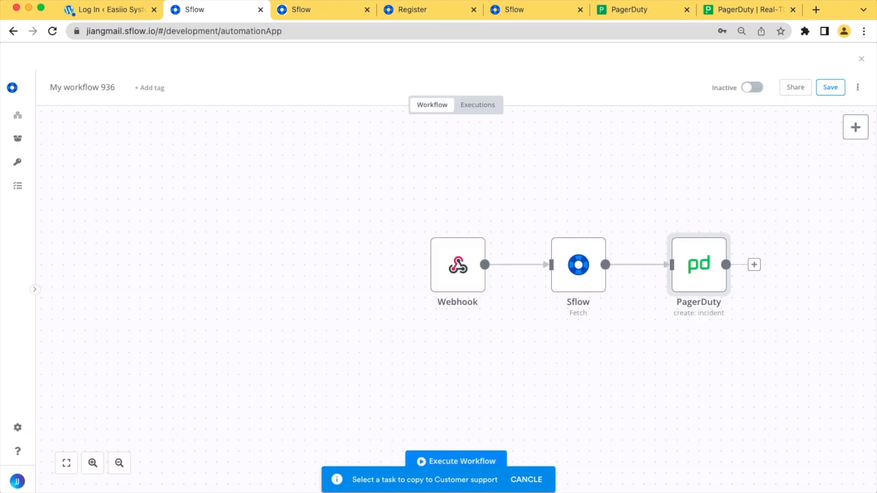
Save the workflow, rename it SflowToPagerDuty, and leave the editor
{"action": "left_click", "coordinate": [830, 87]}
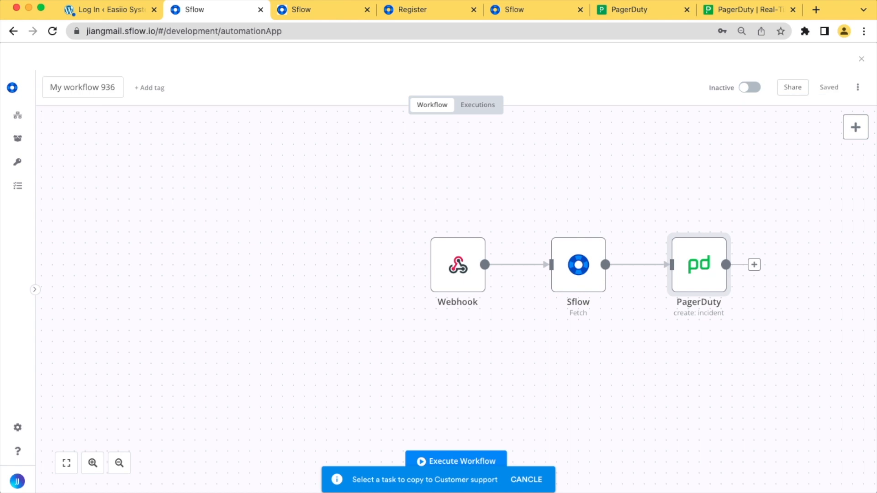
{"action": "double_click", "coordinate": [108, 87]}
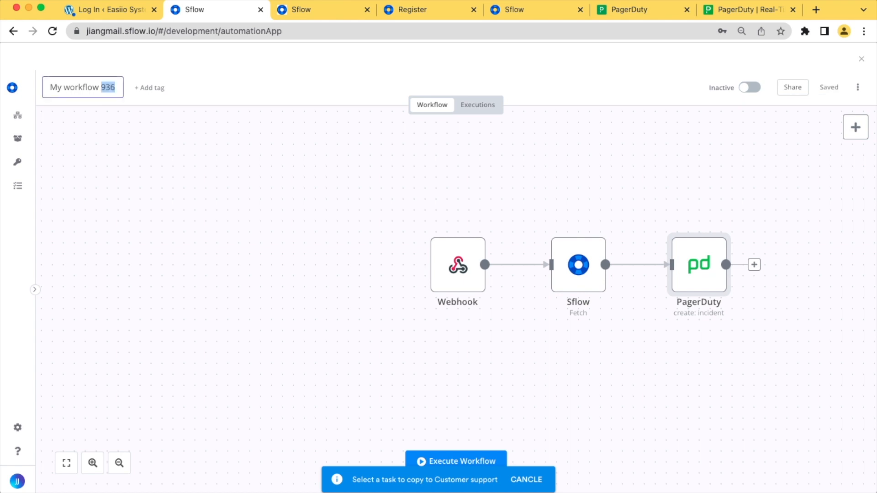
{"action": "key", "text": "BackSpace"}
{"action": "key", "text": "BackSpace"}
{"action": "key", "text": "BackSpace"}
{"action": "key", "text": "BackSpace"}
{"action": "key", "text": "BackSpace"}
{"action": "key", "text": "BackSpace"}
{"action": "key", "text": "BackSpace"}
{"action": "key", "text": "BackSpace"}
{"action": "key", "text": "BackSpace"}
{"action": "key", "text": "BackSpace"}
{"action": "key", "text": "BackSpace"}
{"action": "key", "text": "BackSpace"}
{"action": "key", "text": "BackSpace"}
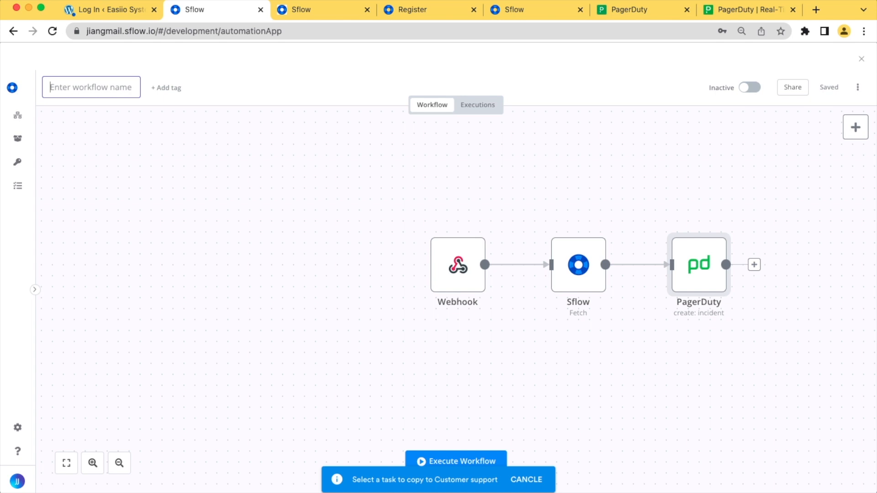
{"action": "type", "text": "SflowToPagerDuty"}
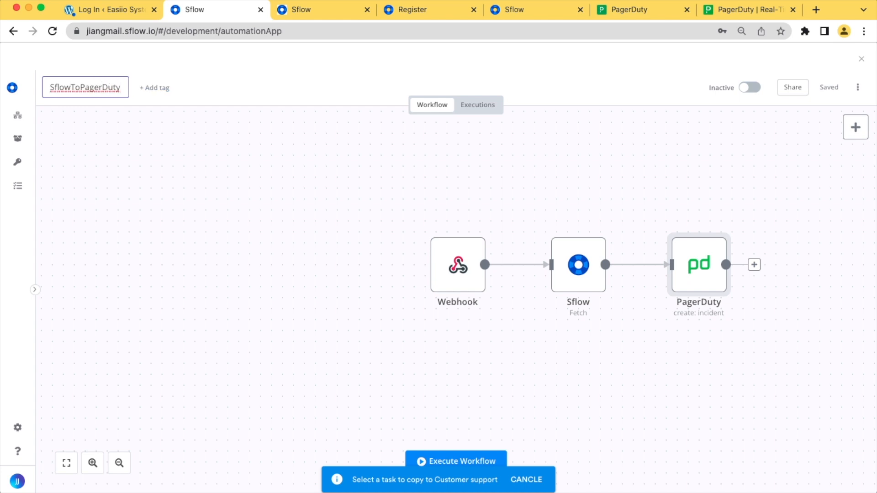
{"action": "key", "text": "Return"}
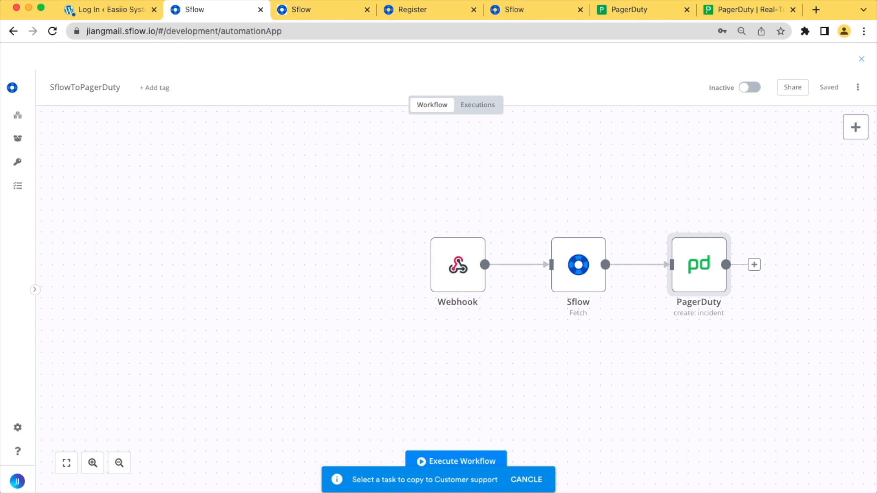
{"action": "left_click", "coordinate": [861, 59]}
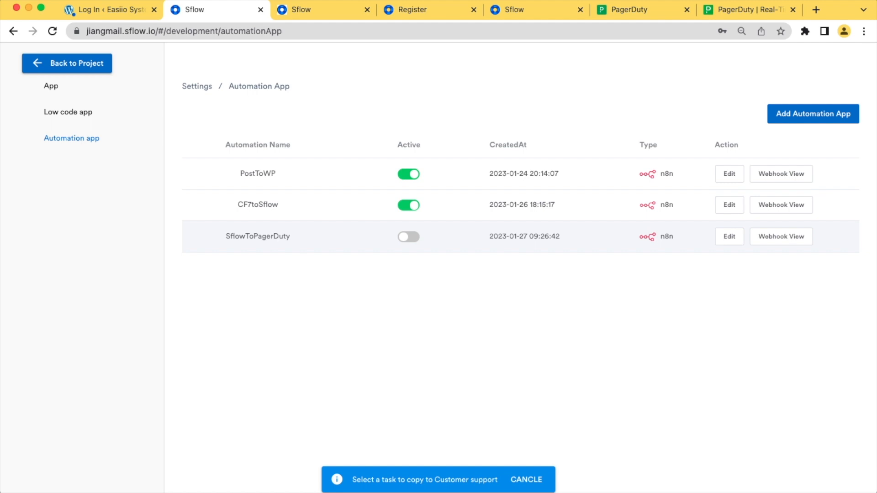
Activate SflowToPagerDuty and open its Webhook view
{"action": "left_click", "coordinate": [409, 236]}
{"action": "left_click", "coordinate": [475, 274]}
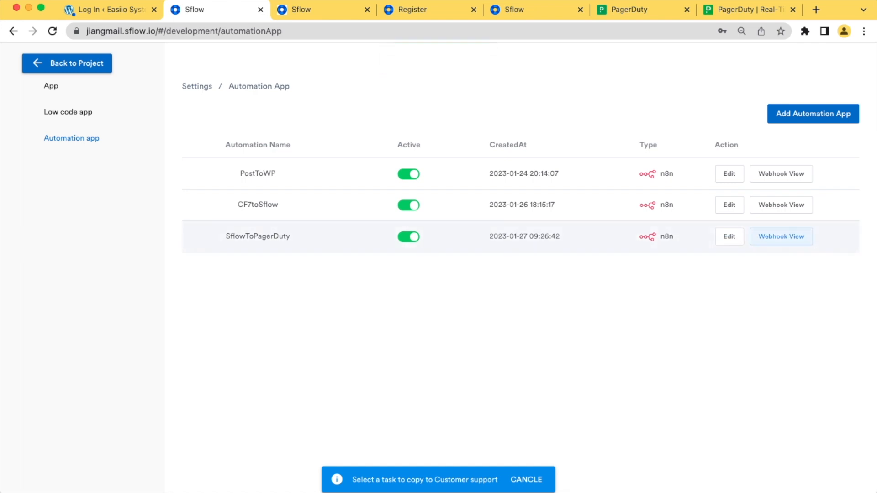
{"action": "left_click", "coordinate": [781, 236]}
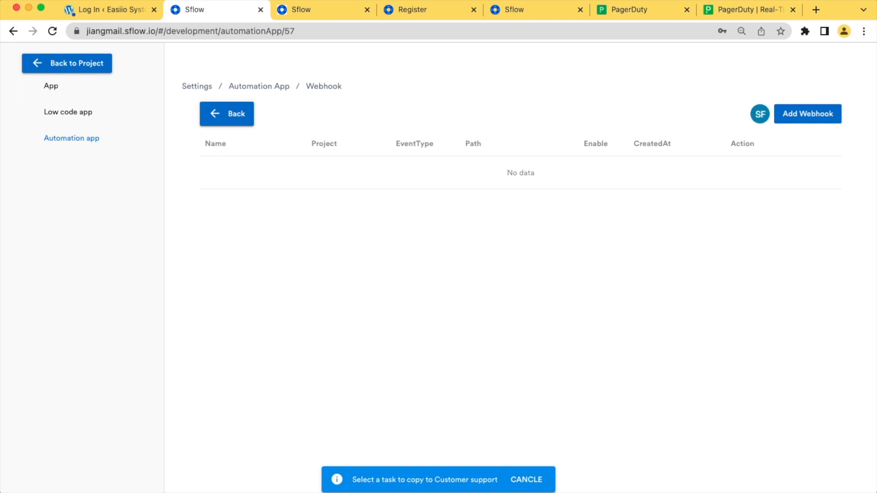
Add a webhook for the Customer support project with type Webhook and event type Manual
{"action": "left_click", "coordinate": [807, 114]}
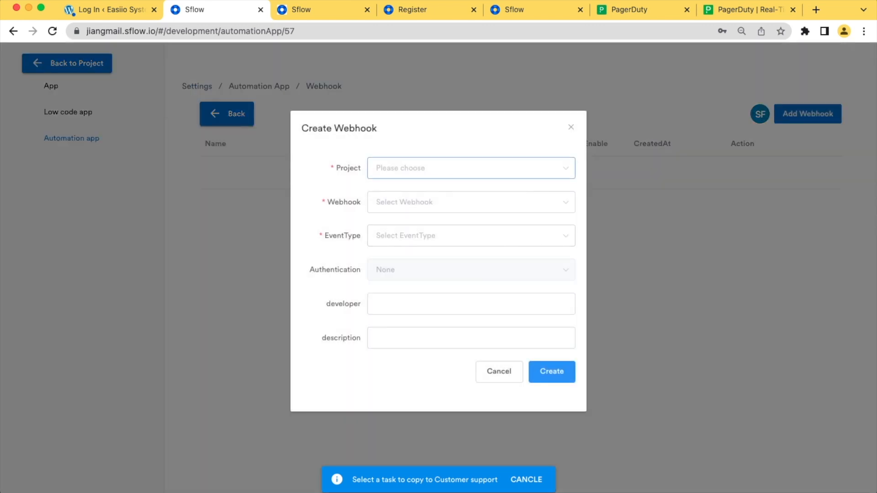
{"action": "left_click", "coordinate": [471, 168]}
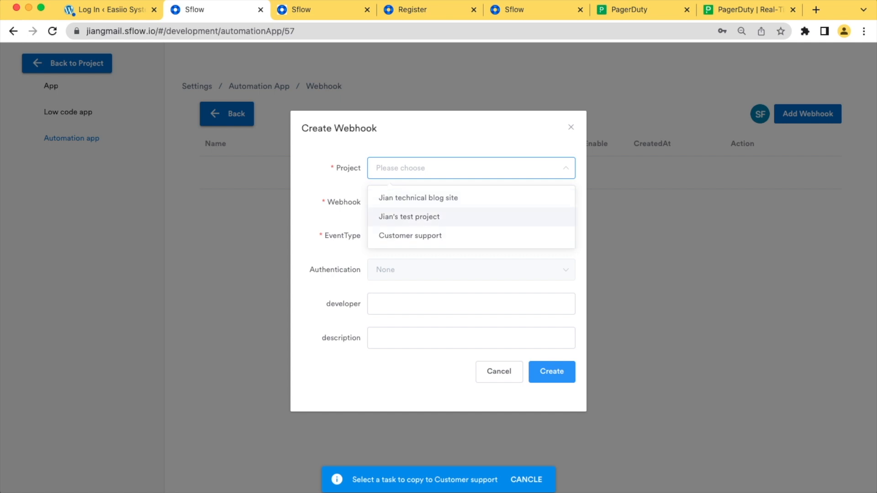
{"action": "left_click", "coordinate": [410, 235]}
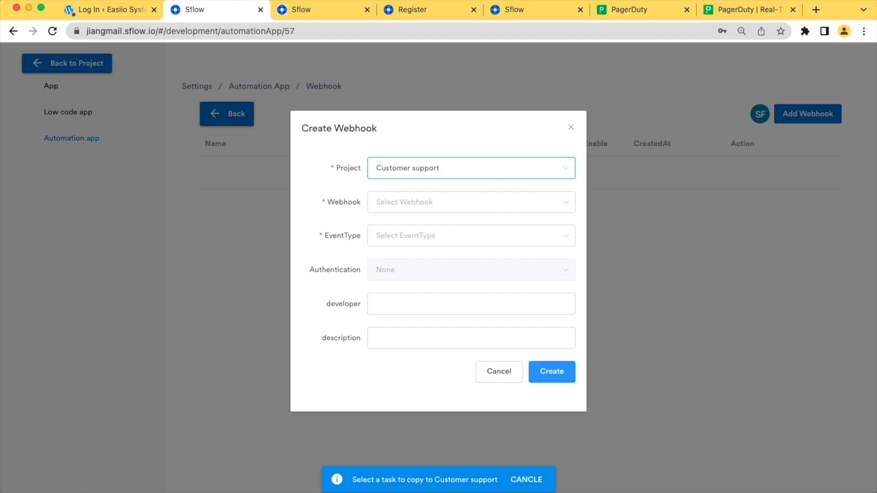
{"action": "left_click", "coordinate": [471, 202]}
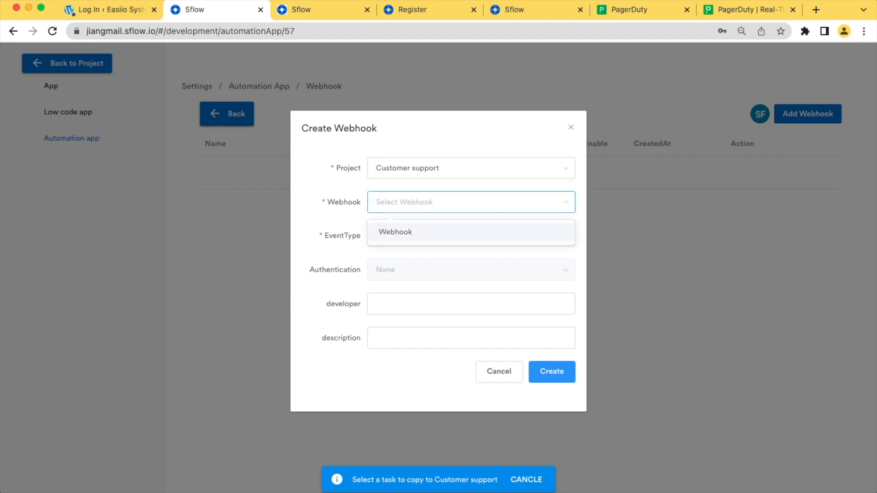
{"action": "left_click", "coordinate": [470, 232]}
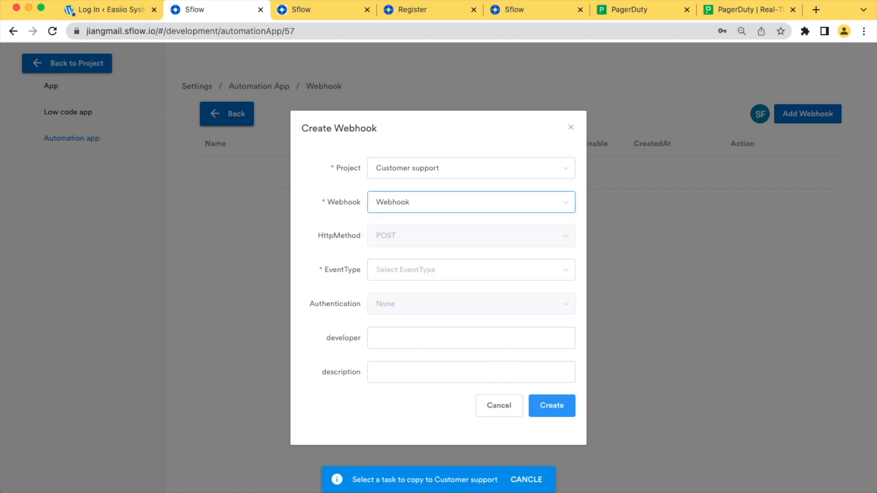
{"action": "left_click", "coordinate": [470, 270]}
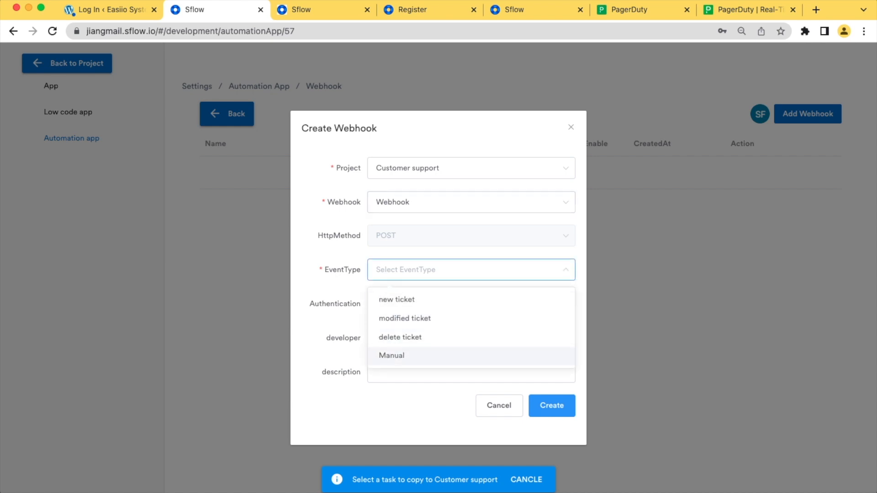
{"action": "left_click", "coordinate": [471, 355]}
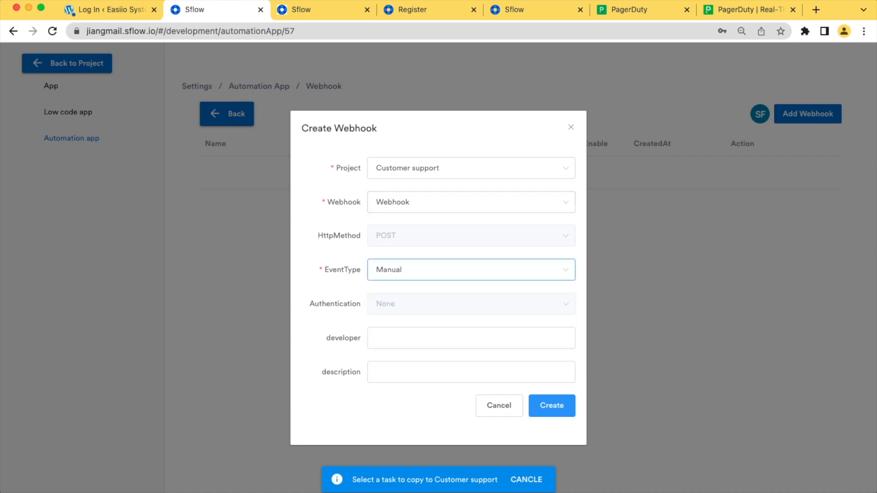
Set developer 'Slflow.io' and description 'Send incident to pagerduty', create and enable it, then return to the project
{"action": "left_click", "coordinate": [470, 338]}
{"action": "type", "text": "S"}
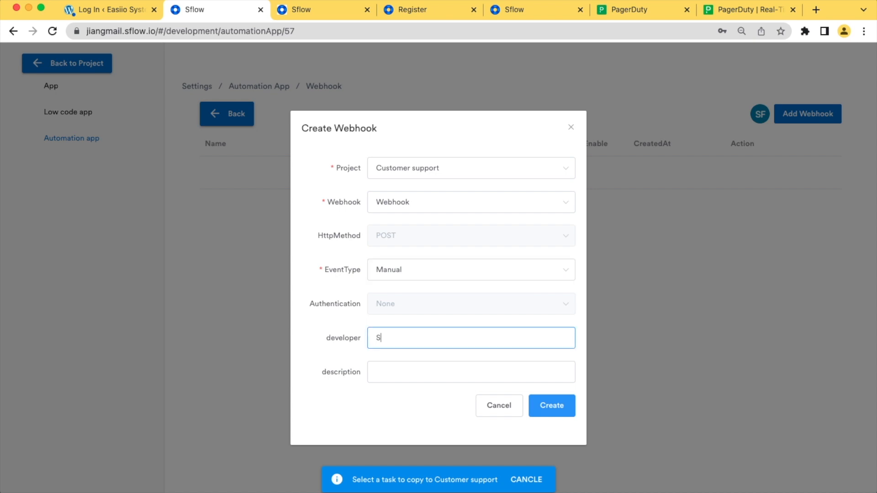
{"action": "type", "text": "lflow.io"}
{"action": "left_click", "coordinate": [471, 372]}
{"action": "type", "text": "Send incident to pagerduty"}
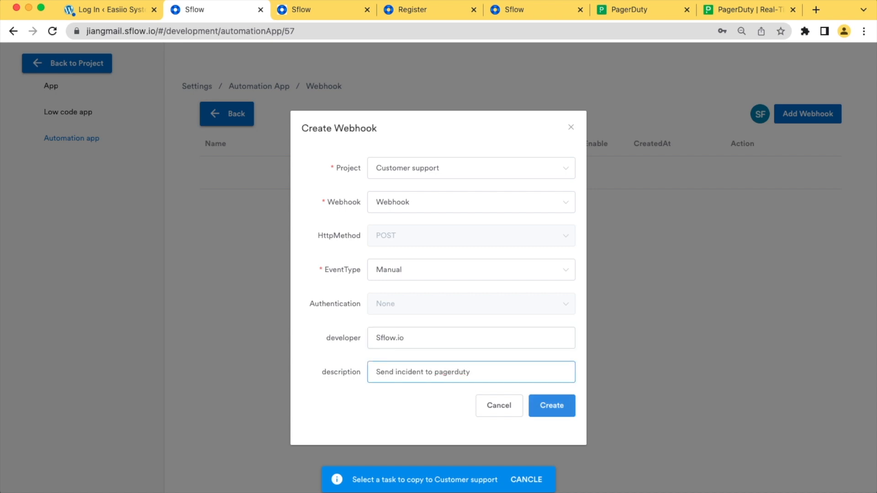
{"action": "key", "text": "Return"}
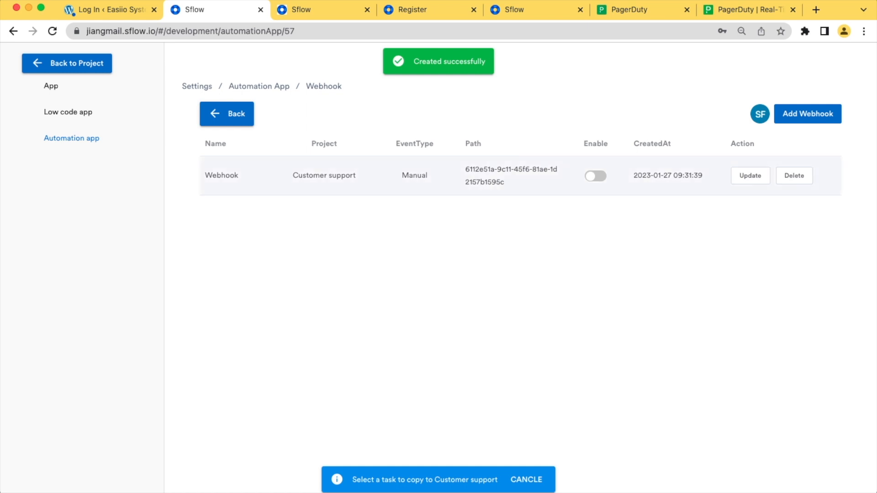
{"action": "left_click", "coordinate": [595, 176]}
{"action": "left_click", "coordinate": [661, 213]}
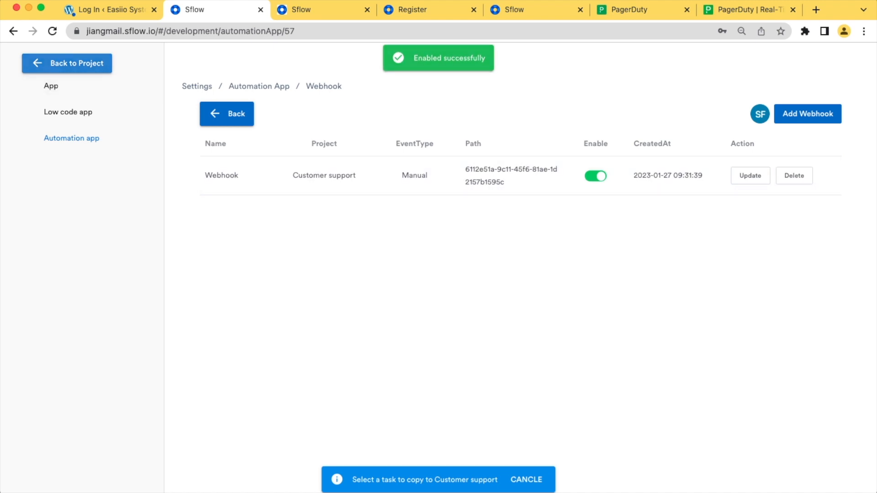
{"action": "left_click", "coordinate": [67, 63]}
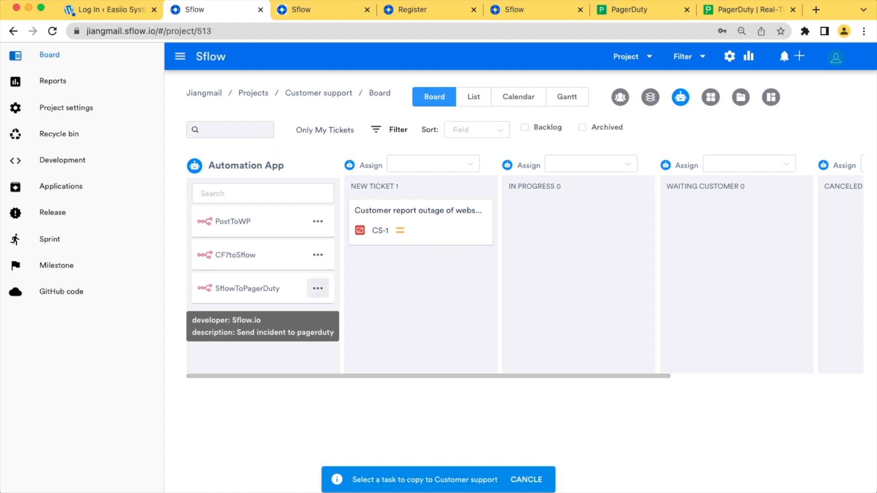
Execute SflowToPagerDuty on the CS-1 ticket and confirm the run
{"action": "left_click", "coordinate": [318, 289]}
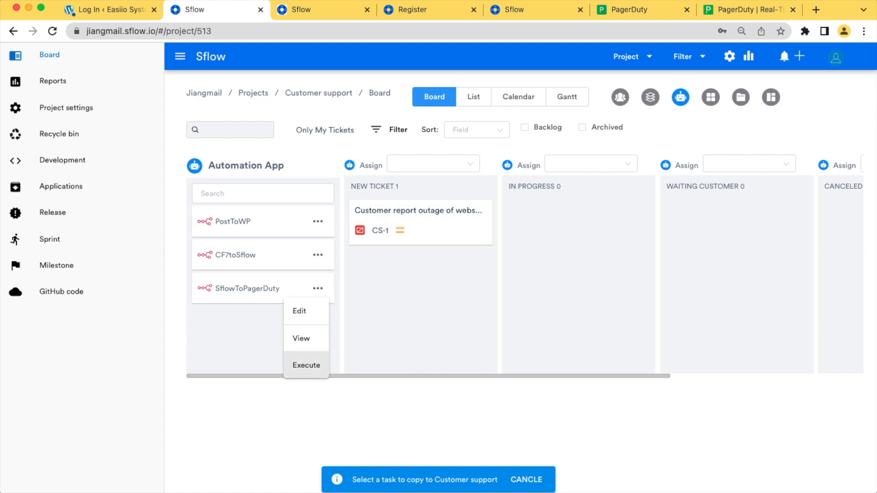
{"action": "left_click", "coordinate": [306, 365]}
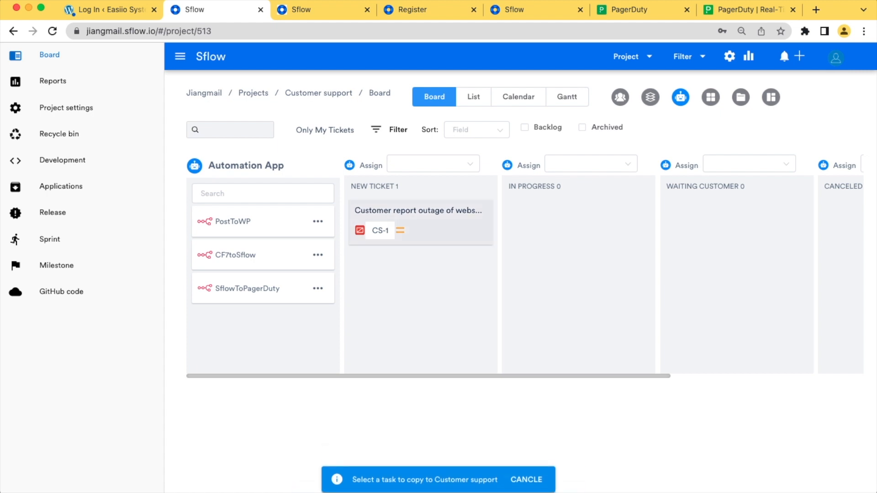
{"action": "left_click", "coordinate": [420, 223]}
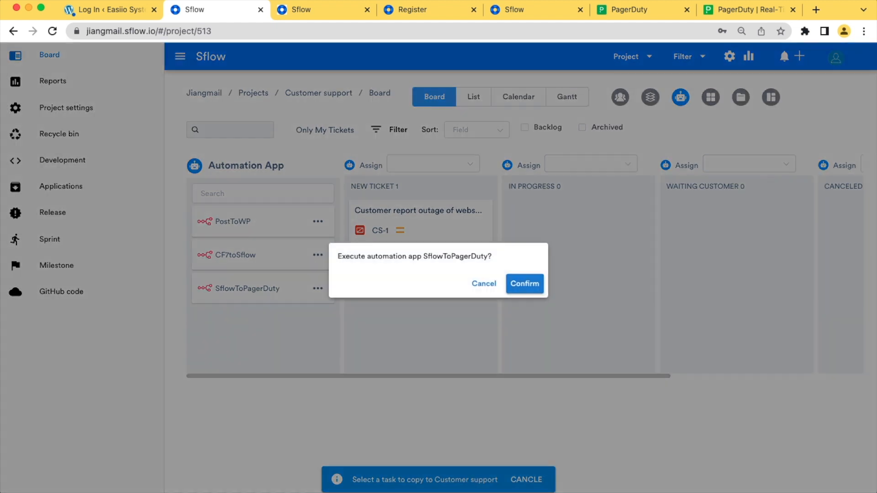
{"action": "left_click", "coordinate": [524, 283]}
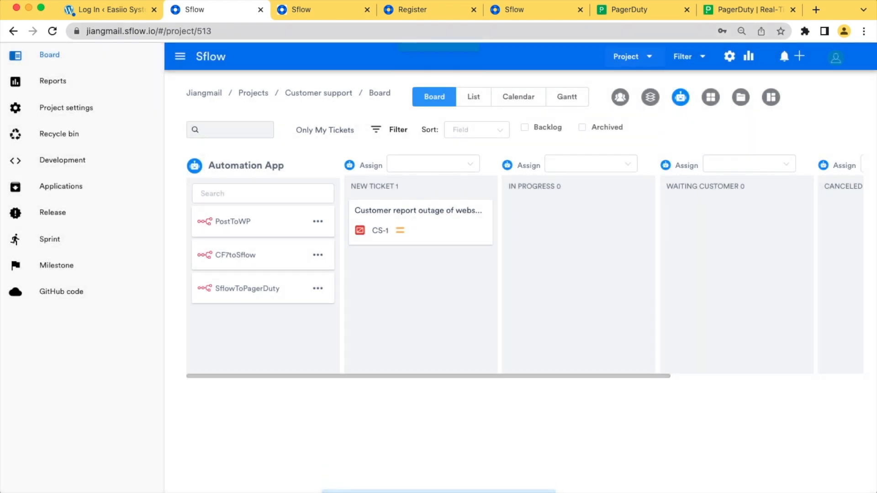
{"action": "left_click", "coordinate": [629, 10]}
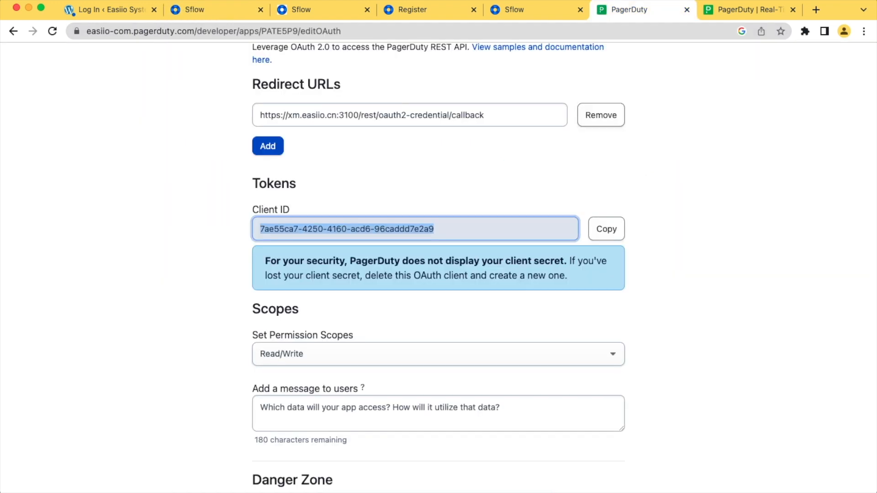
Open incident #6 'sflow incident' from the PagerDuty incidents list and review its details
{"action": "scroll", "coordinate": [439, 269], "scroll_direction": "up", "scroll_amount": 3}
{"action": "left_click", "coordinate": [13, 31]}
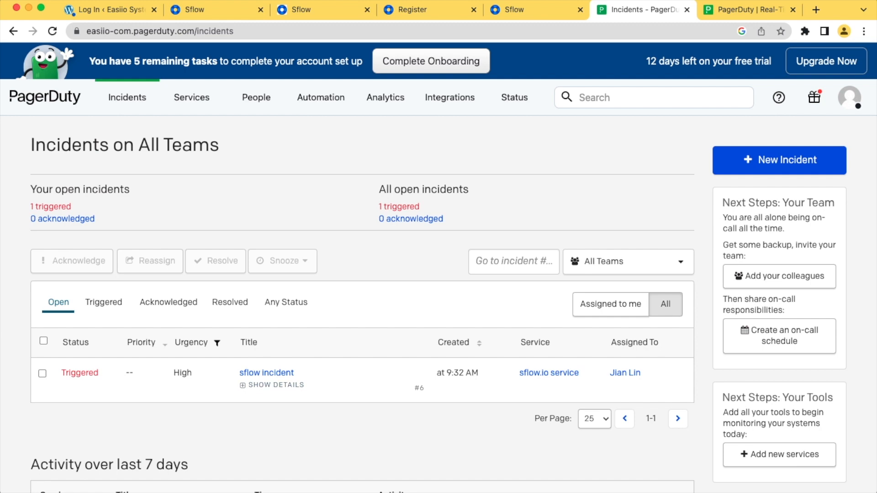
{"action": "left_click", "coordinate": [267, 373]}
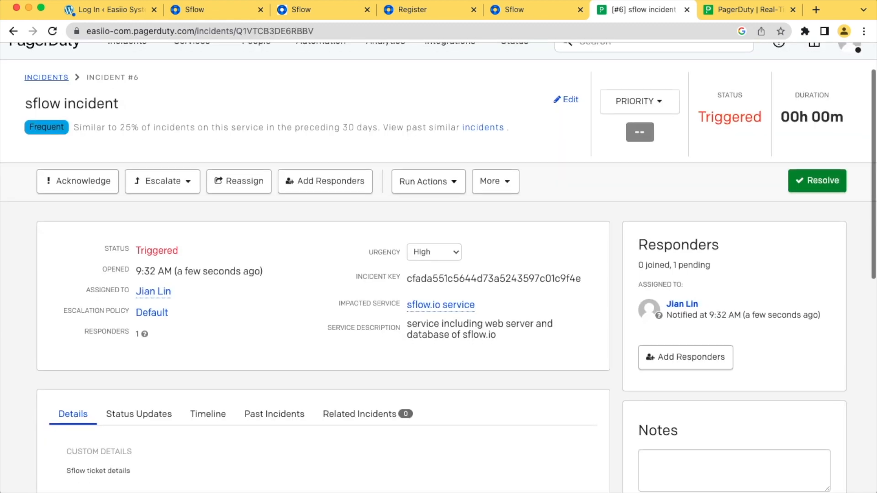
{"action": "scroll", "coordinate": [438, 268], "scroll_direction": "down", "scroll_amount": 1}
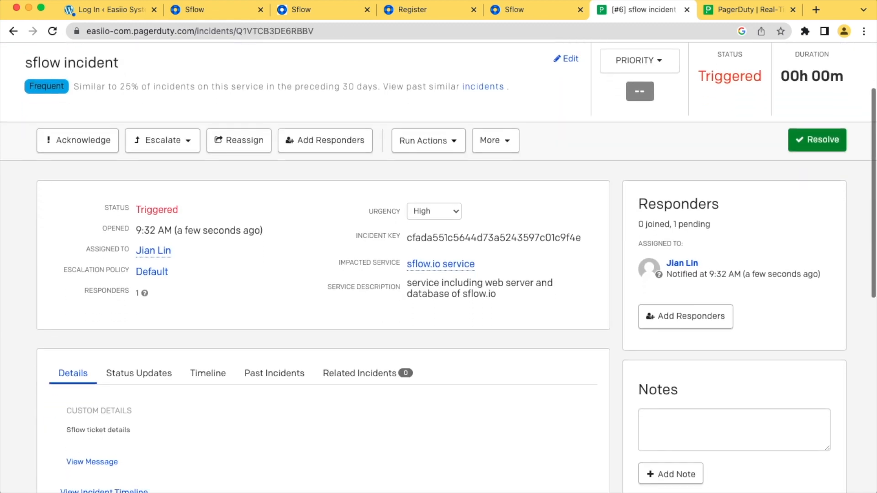
{"action": "scroll", "coordinate": [438, 267], "scroll_direction": "down", "scroll_amount": 3}
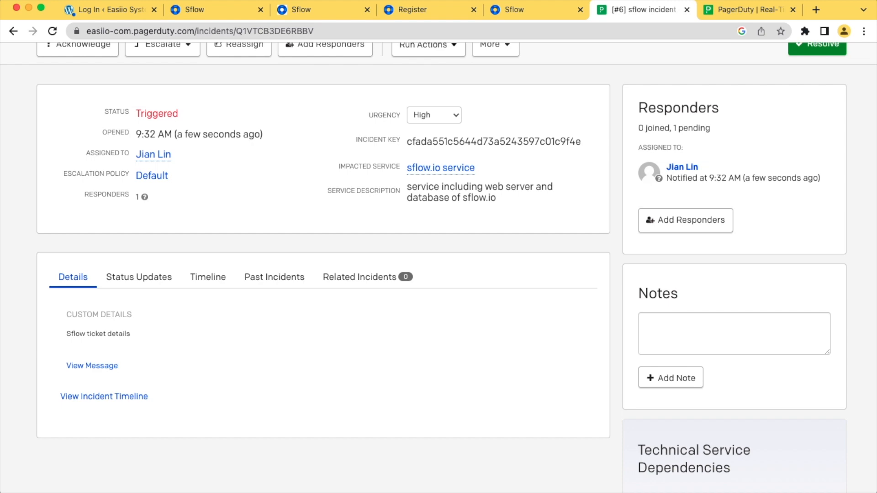
{"action": "scroll", "coordinate": [439, 267], "scroll_direction": "up", "scroll_amount": 6}
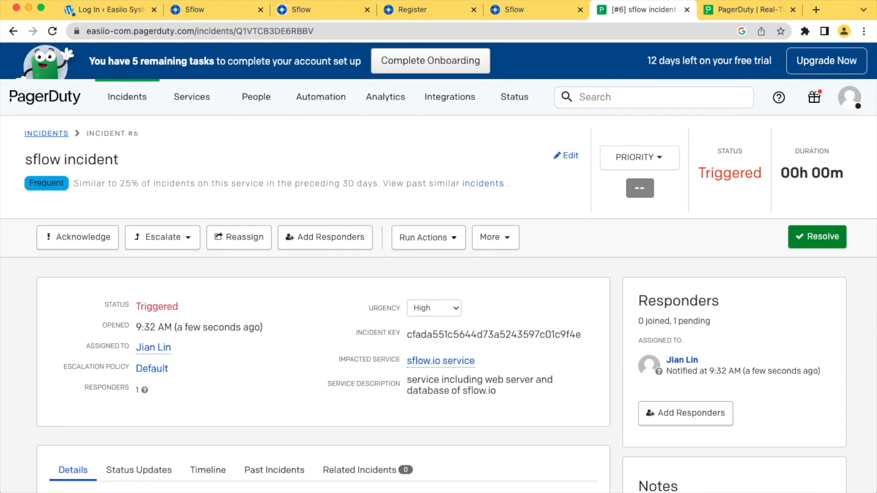
Edit SflowToPagerDuty's PagerDuty node so the Title expression is 'sflow incident: {{$json["title"]}}'
{"action": "left_click", "coordinate": [201, 9]}
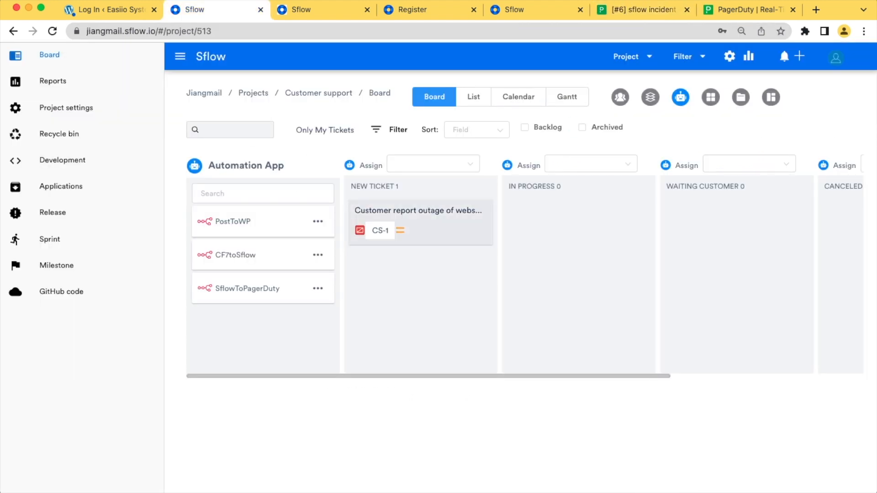
{"action": "left_click", "coordinate": [318, 288]}
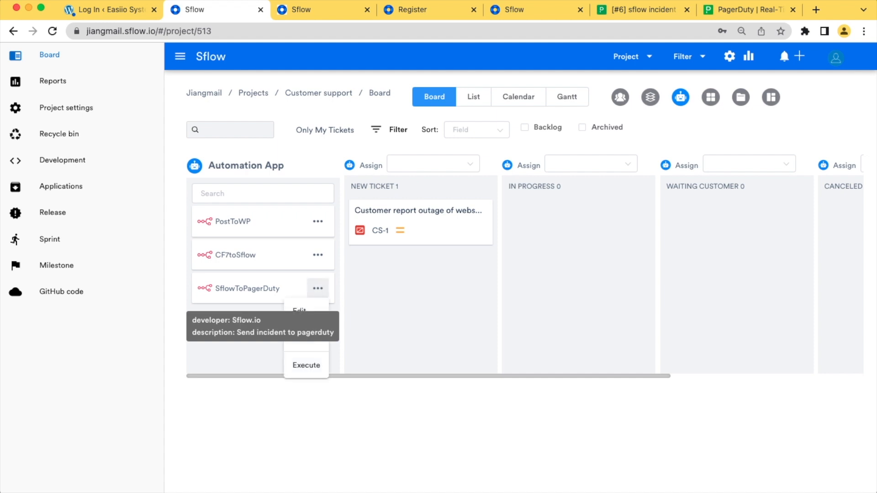
{"action": "left_click", "coordinate": [299, 310]}
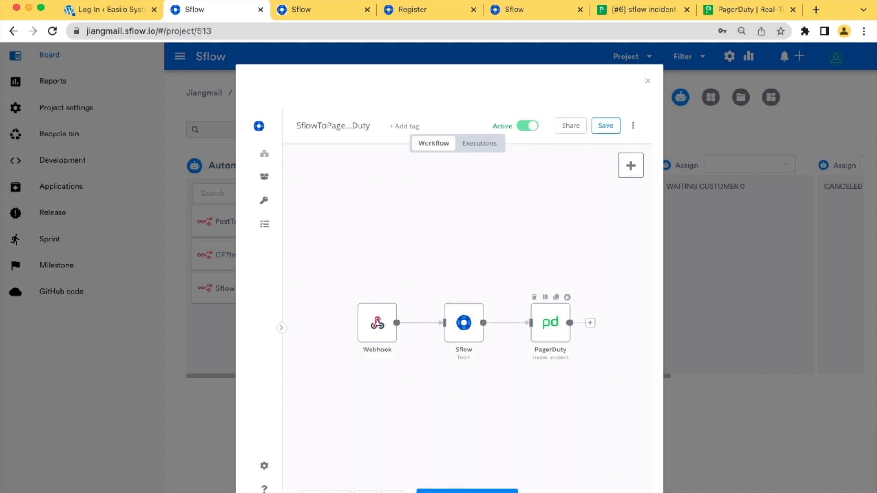
{"action": "double_click", "coordinate": [550, 322]}
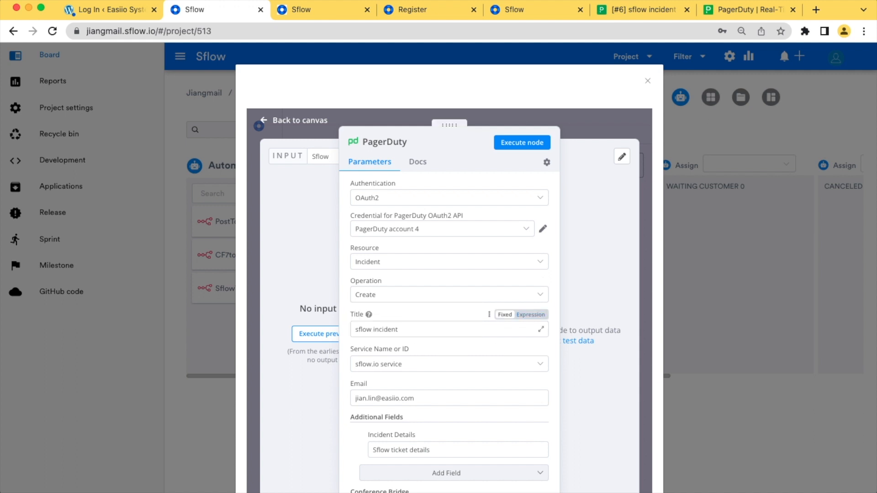
{"action": "left_click", "coordinate": [530, 314]}
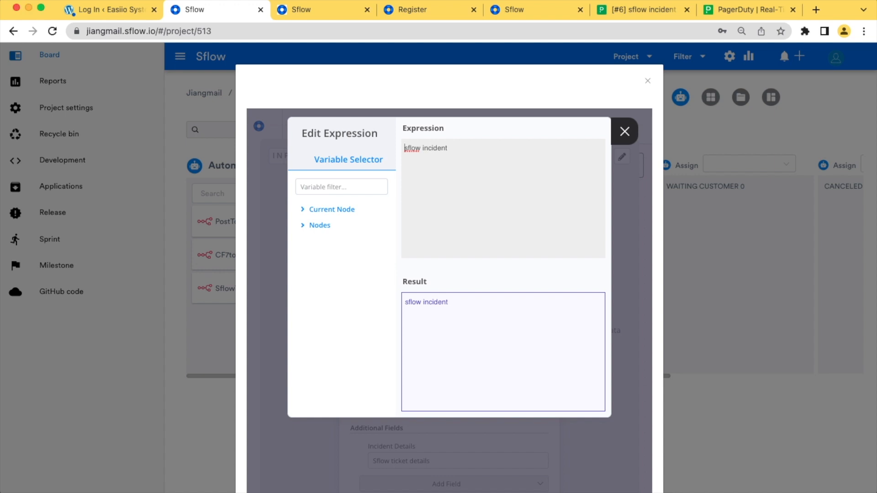
{"action": "left_click_drag", "start_coordinate": [448, 148], "coordinate": [404, 148]}
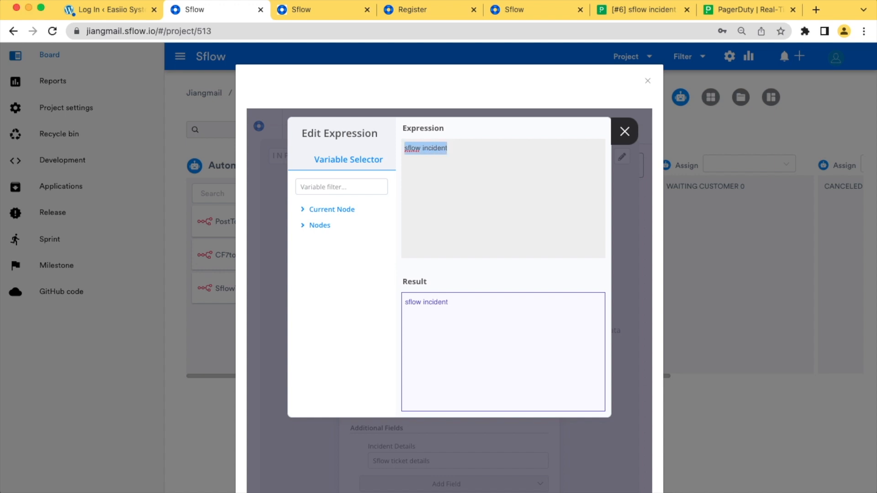
{"action": "type", "text": "sflow incident: {{$json[\"title\"]}}"}
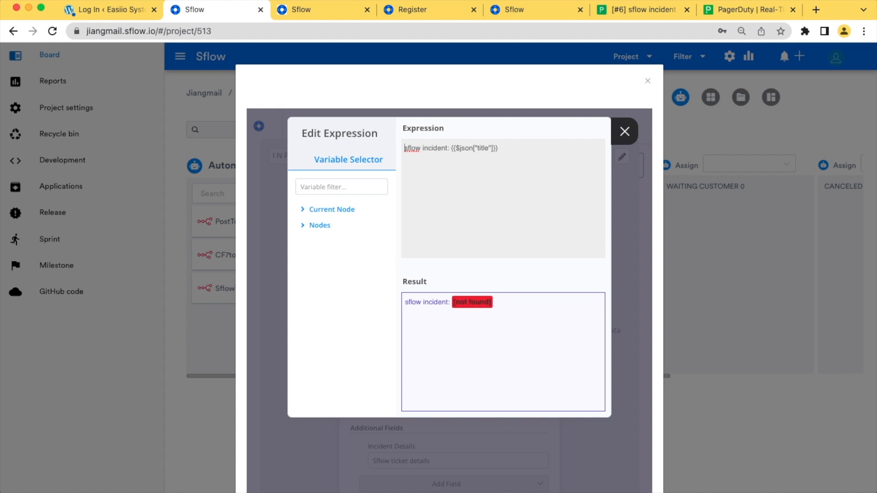
{"action": "left_click", "coordinate": [624, 132]}
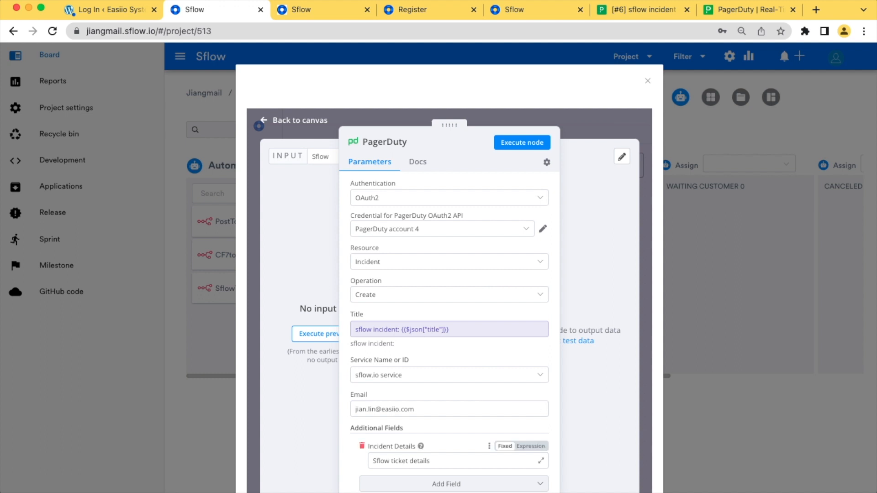
Set Incident Details to the expression {{$json["description"]}}
{"action": "left_click", "coordinate": [530, 447]}
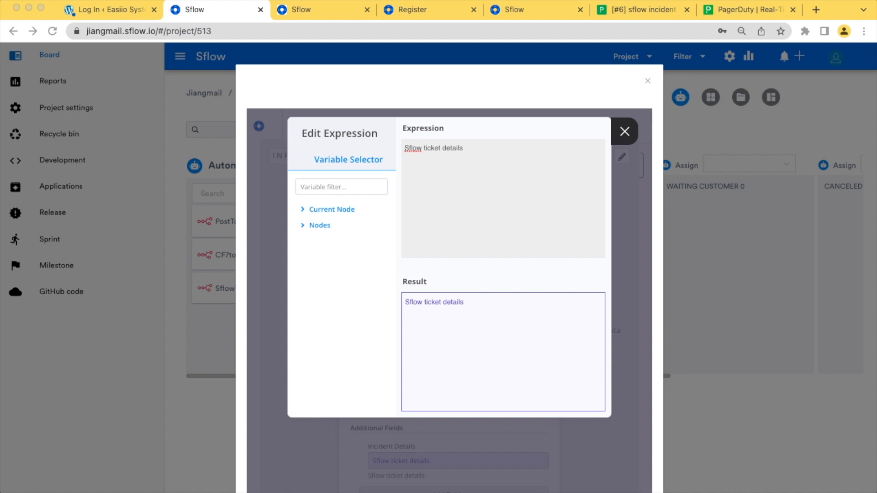
{"action": "key", "text": "super+a"}
{"action": "type", "text": "{{$json[\"description\"]}}"}
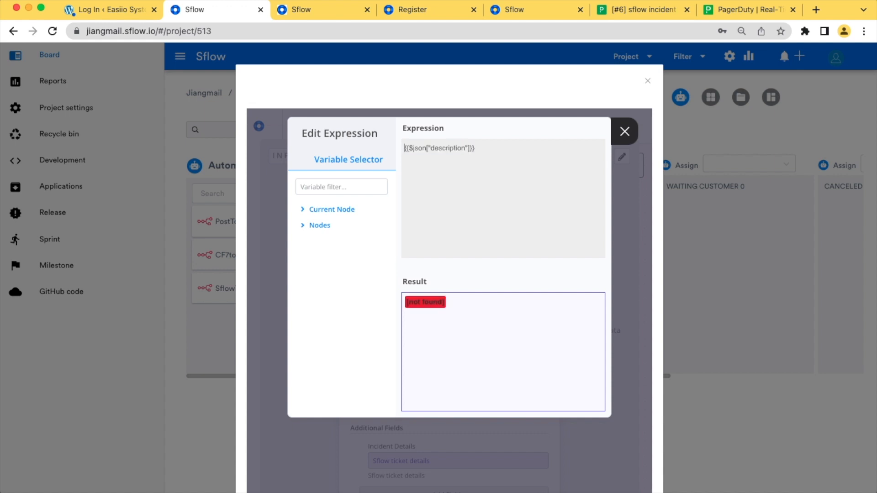
{"action": "left_click", "coordinate": [625, 132]}
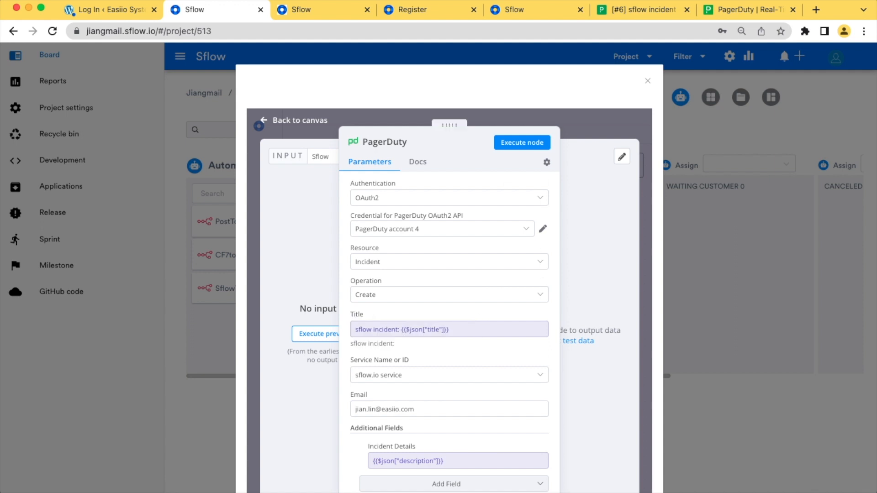
Save the workflow, check its executions, and close it back to the board
{"action": "left_click", "coordinate": [299, 120]}
{"action": "left_click", "coordinate": [605, 126]}
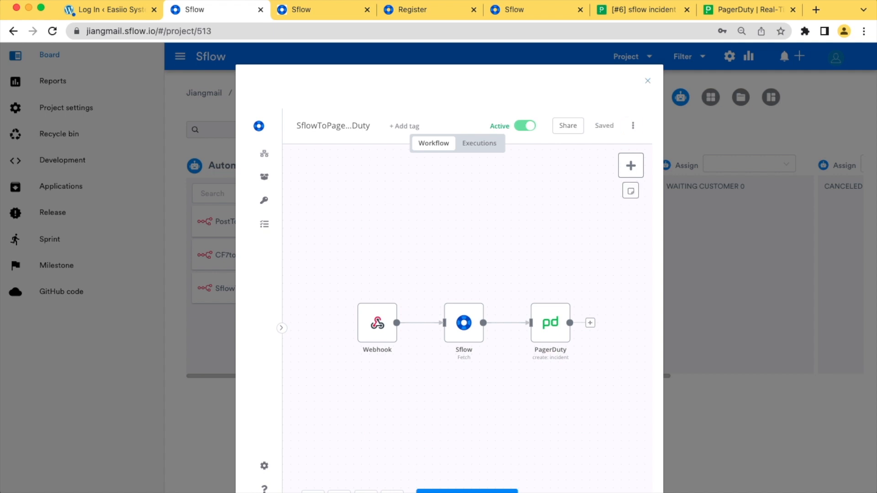
{"action": "left_click", "coordinate": [479, 143]}
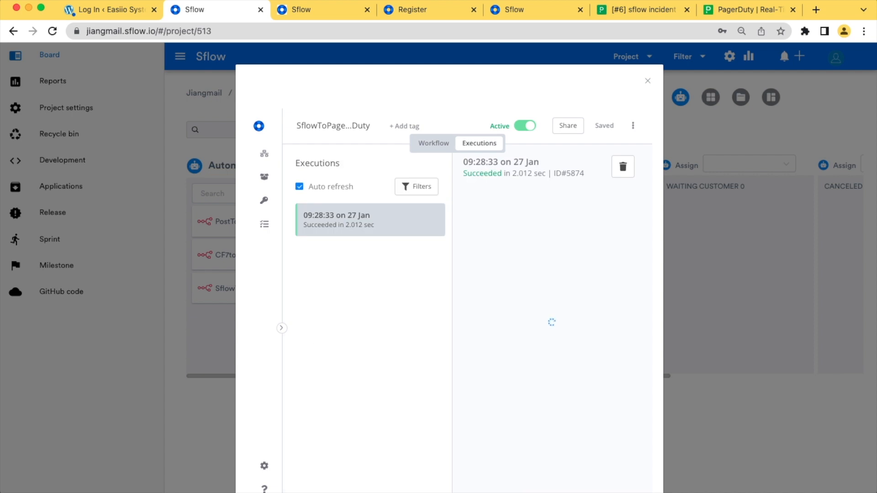
{"action": "left_click", "coordinate": [433, 143]}
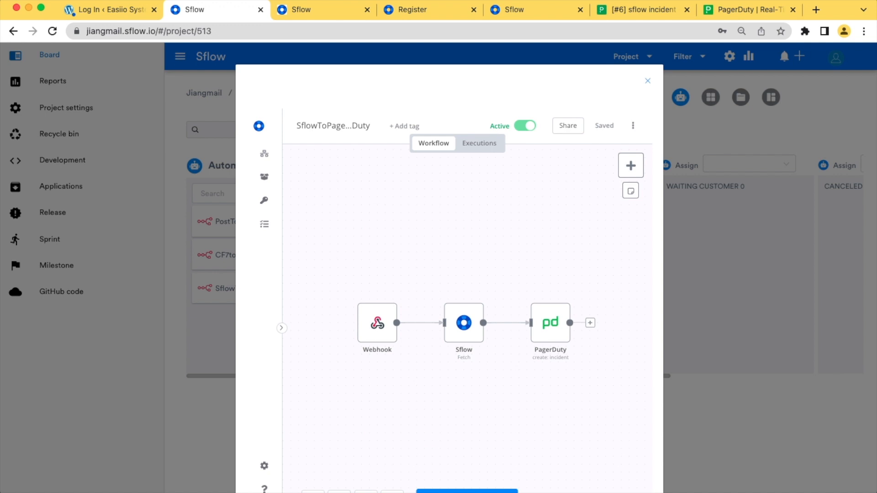
{"action": "left_click", "coordinate": [647, 81]}
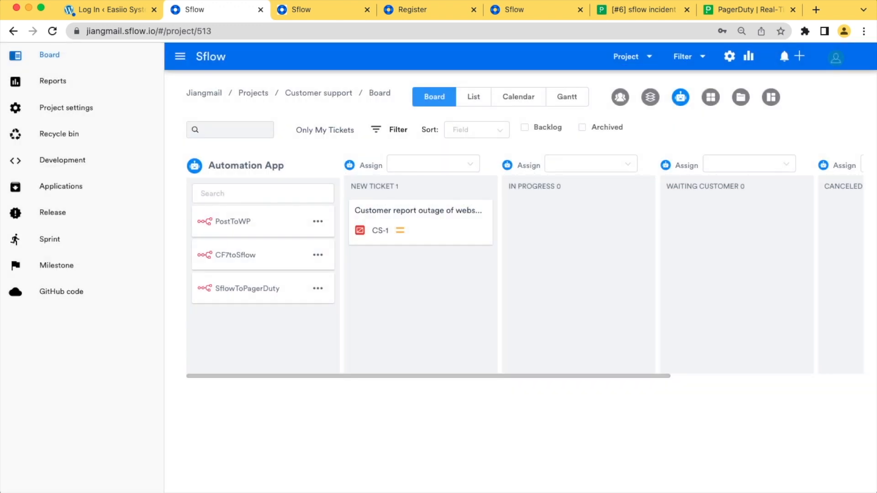
Execute the SflowToPagerDuty automation on ticket CS-1
{"action": "left_click", "coordinate": [318, 288]}
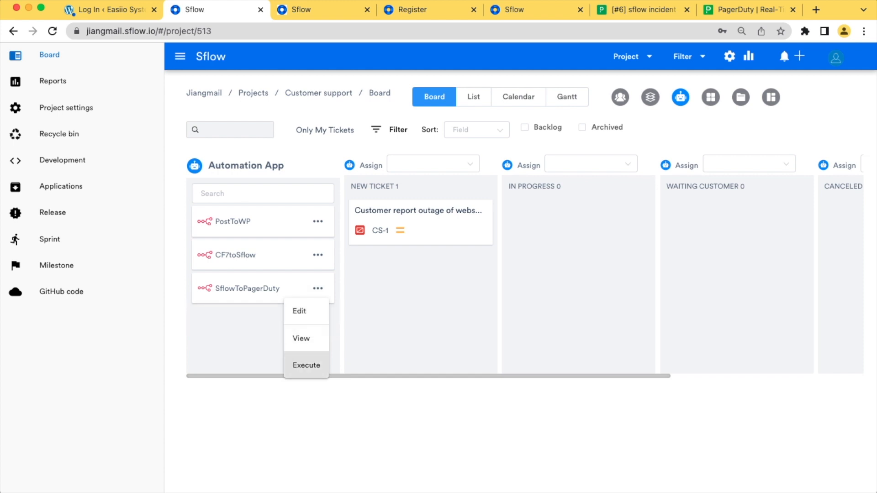
{"action": "left_click", "coordinate": [306, 364]}
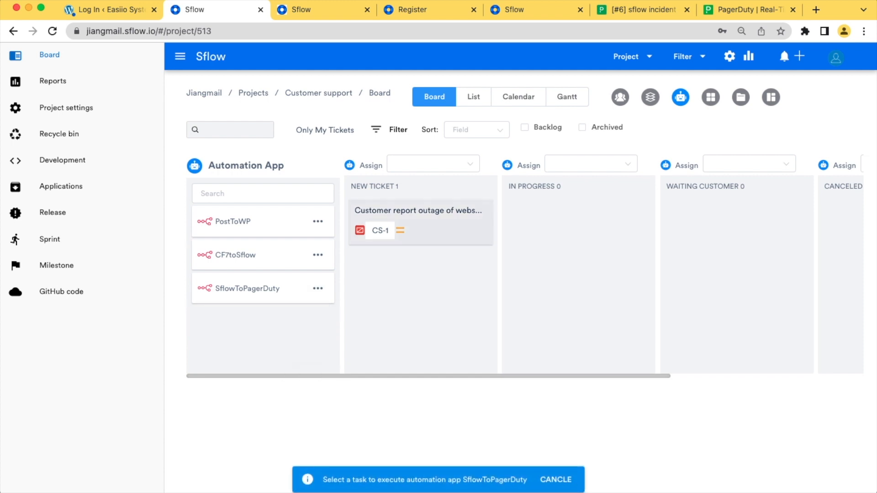
{"action": "left_click", "coordinate": [418, 215]}
{"action": "left_click", "coordinate": [524, 284]}
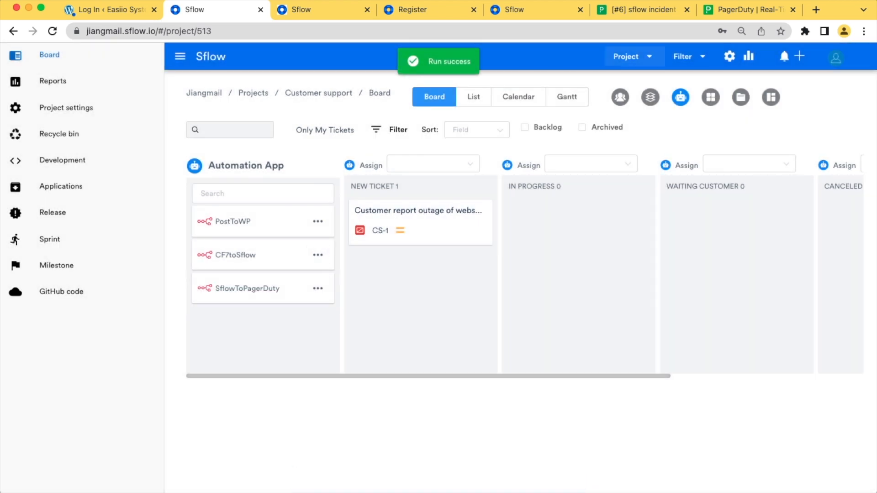
In PagerDuty, show All Incidents to find the new incident #7
{"action": "left_click", "coordinate": [643, 9]}
{"action": "mouse_move", "coordinate": [127, 96]}
{"action": "left_click", "coordinate": [137, 159]}
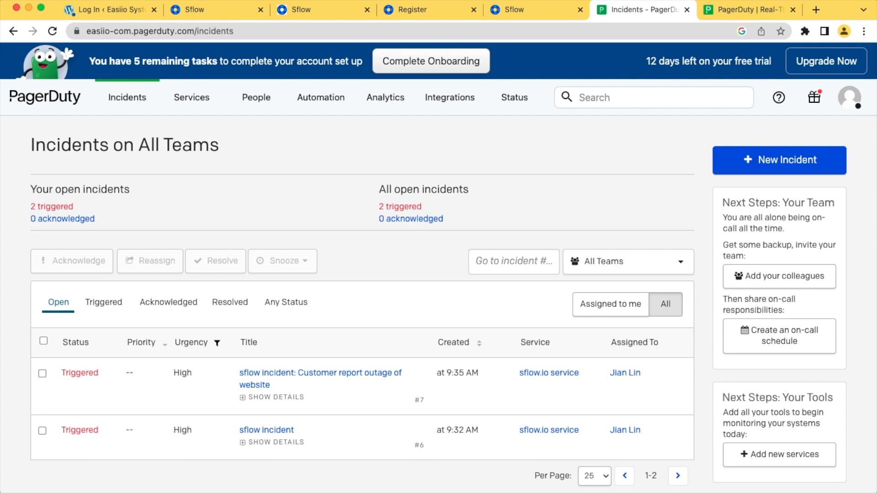
Check incident #7's details for the ticket's outage complaint text, then return to the Sflow board
{"action": "left_click", "coordinate": [297, 373]}
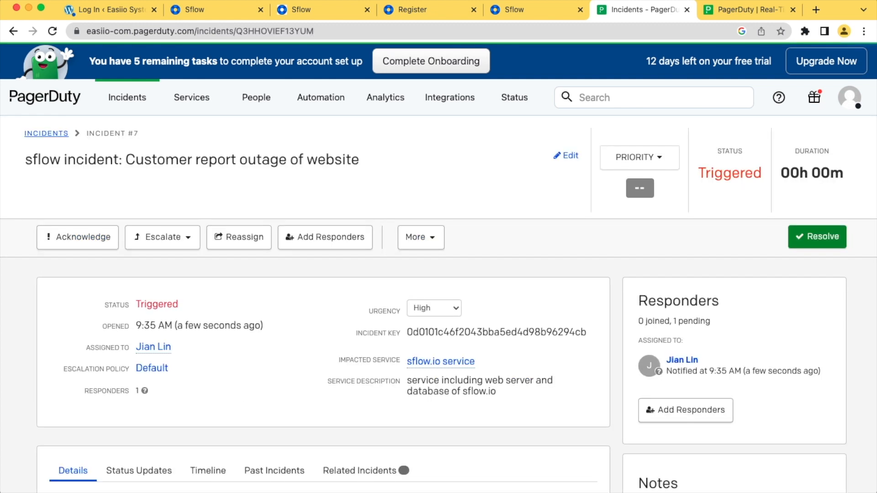
{"action": "scroll", "coordinate": [438, 267], "scroll_direction": "down", "scroll_amount": 5}
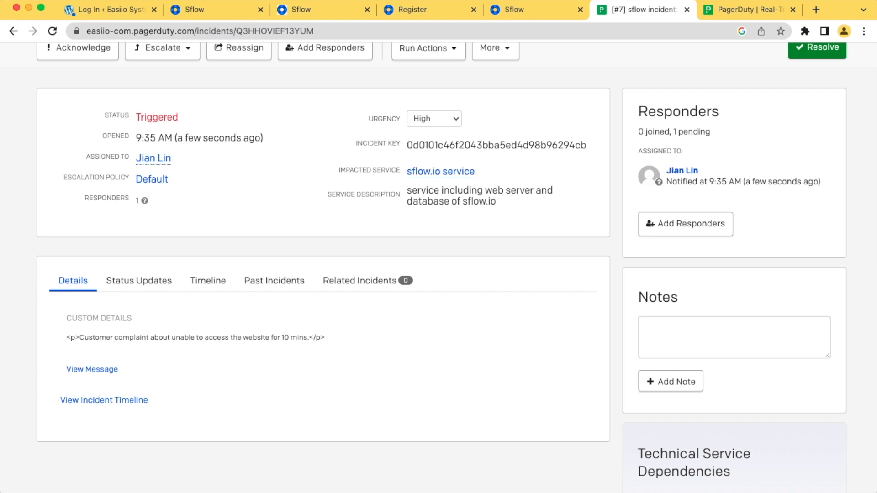
{"action": "scroll", "coordinate": [274, 425], "scroll_direction": "up", "scroll_amount": 4}
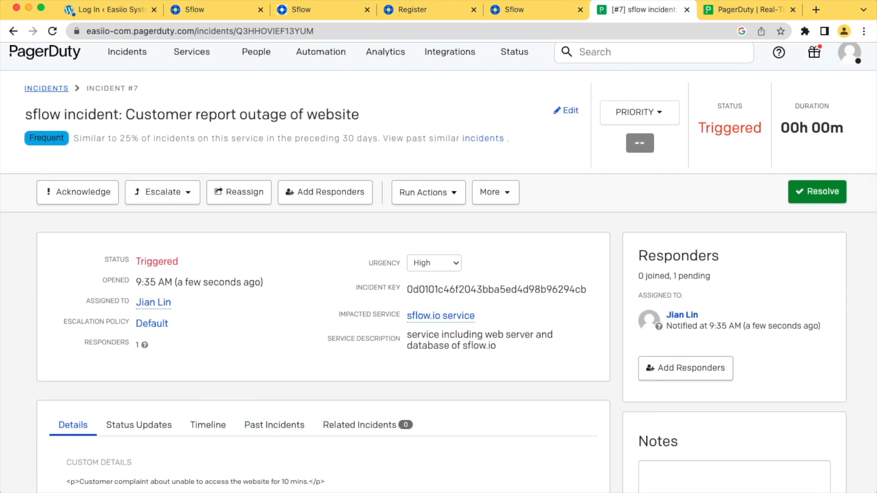
{"action": "scroll", "coordinate": [438, 265], "scroll_direction": "up", "scroll_amount": 1}
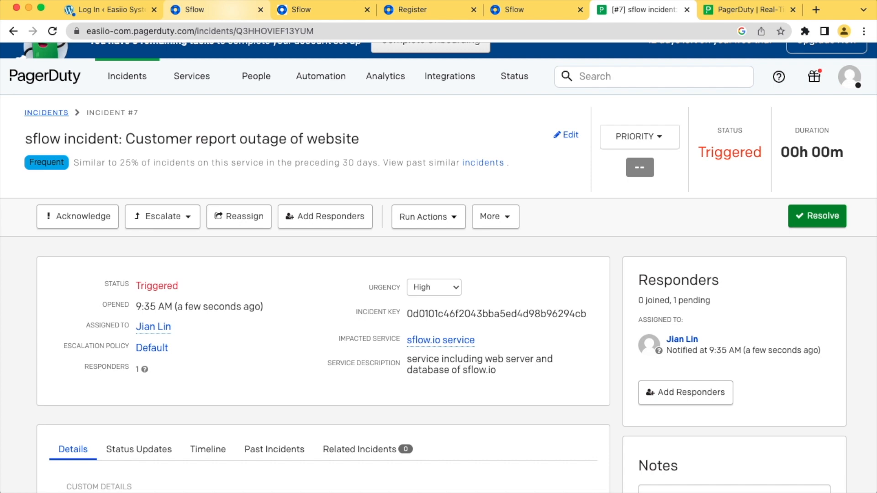
{"action": "left_click", "coordinate": [228, 9]}
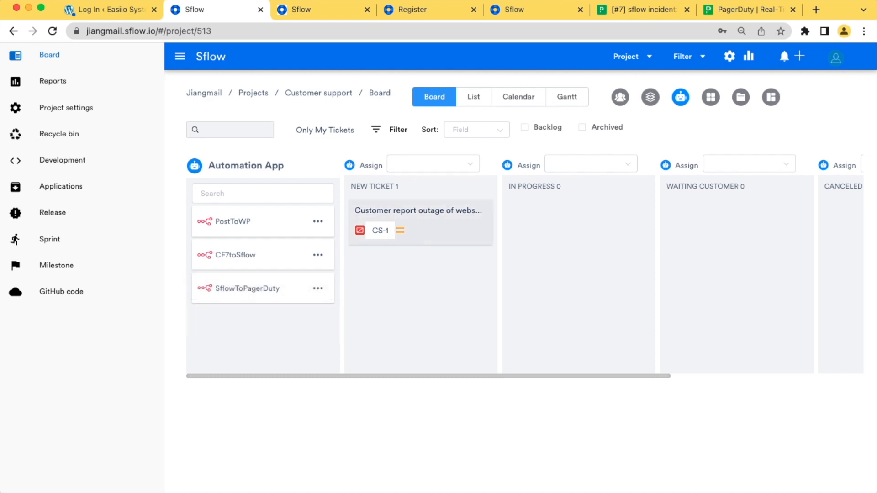
Assign SflowToPagerDuty as the NEW TICKET column's automation and close the open automation lists
{"action": "left_click", "coordinate": [395, 165]}
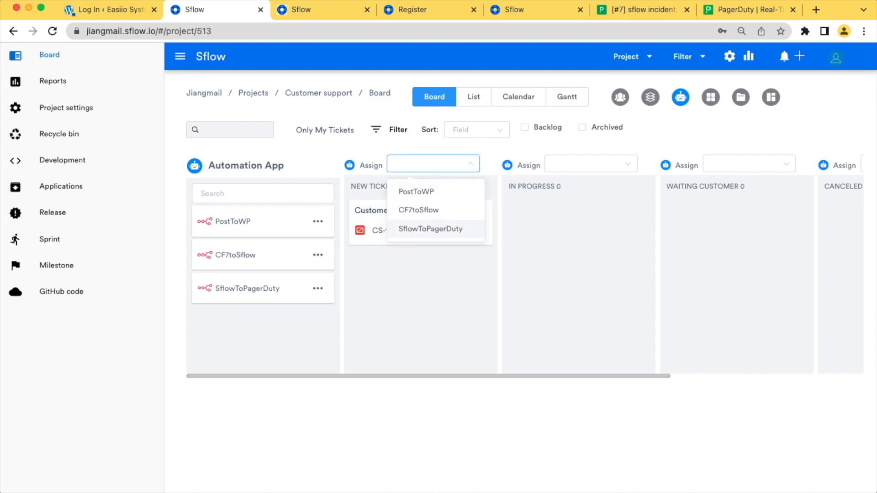
{"action": "left_click", "coordinate": [431, 228]}
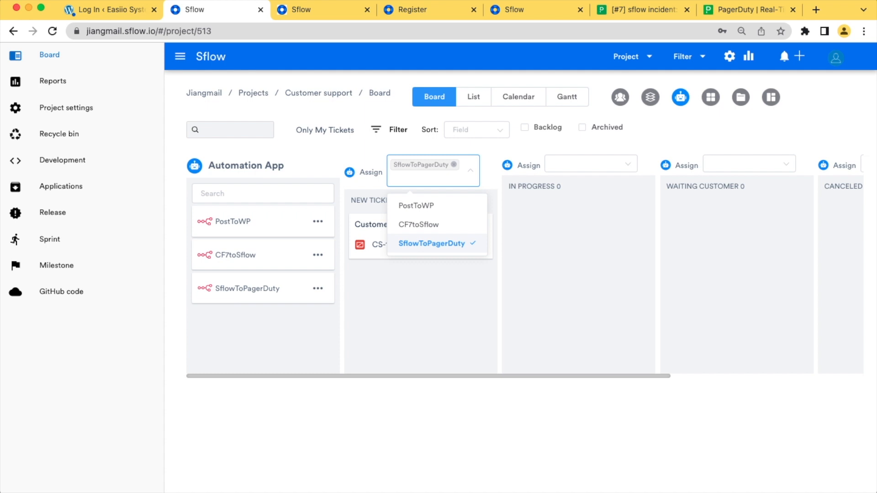
{"action": "left_click", "coordinate": [585, 163]}
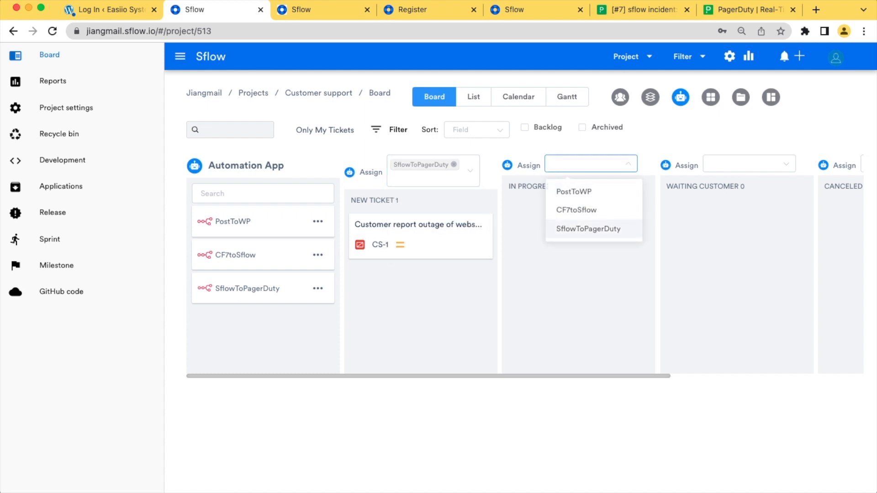
{"action": "left_click", "coordinate": [742, 163]}
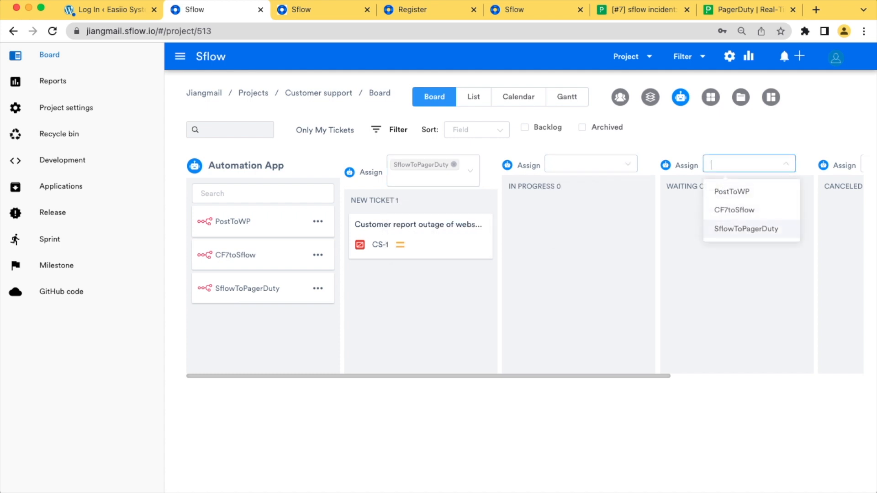
{"action": "left_click", "coordinate": [736, 288]}
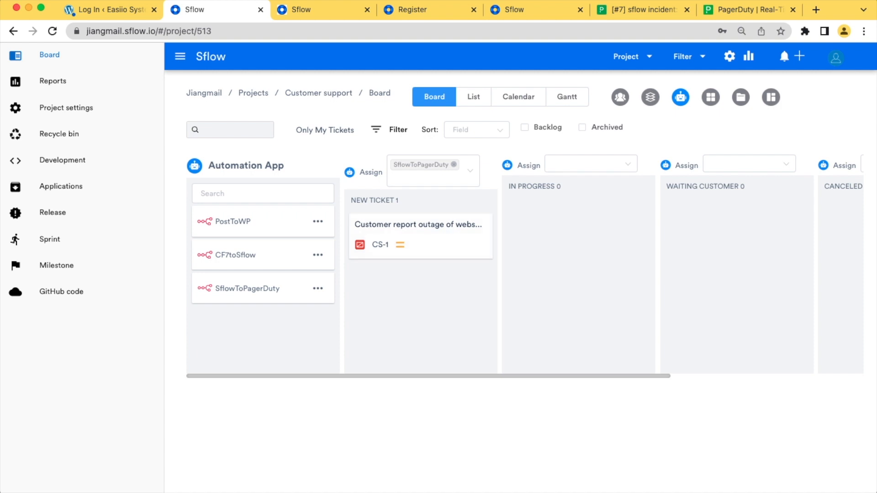